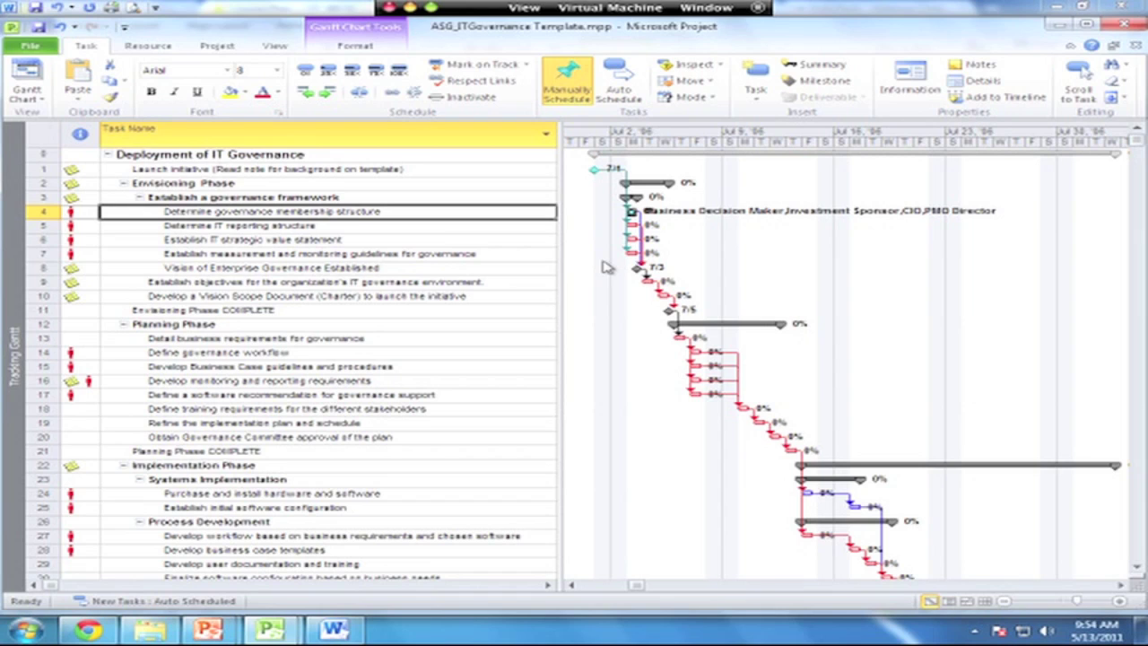
Bring up the IT governance template and widen, then restore, its task table to view the columns
{"action": "mouse_move", "coordinate": [289, 628]}
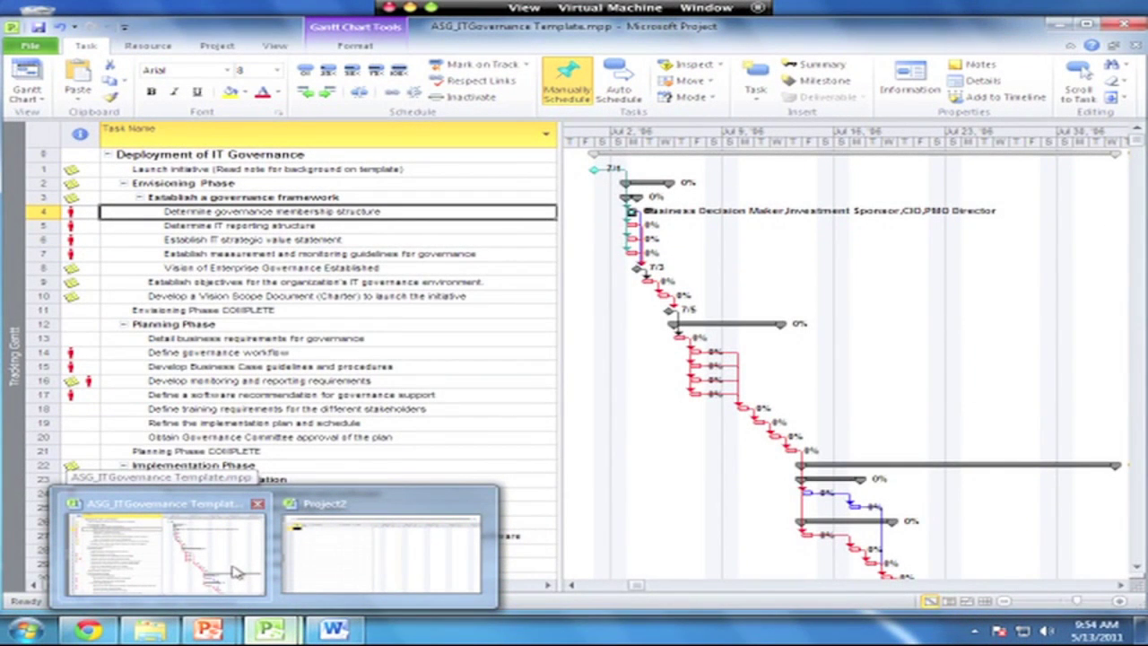
{"action": "left_click", "coordinate": [238, 572]}
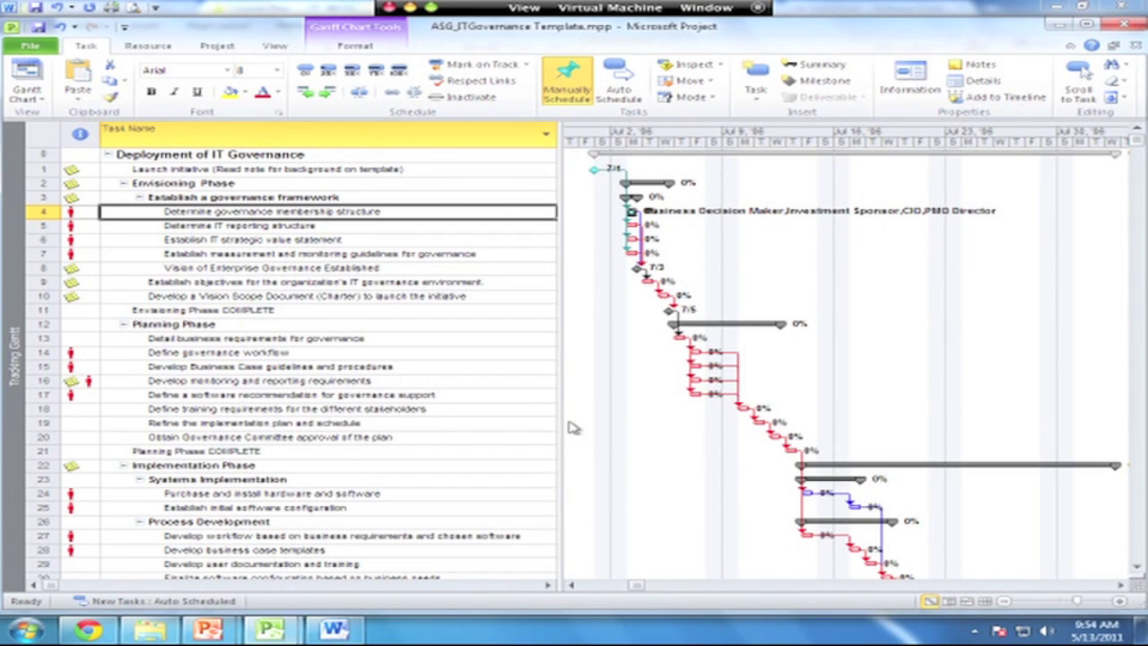
{"action": "left_click_drag", "start_coordinate": [563, 419], "coordinate": [973, 426]}
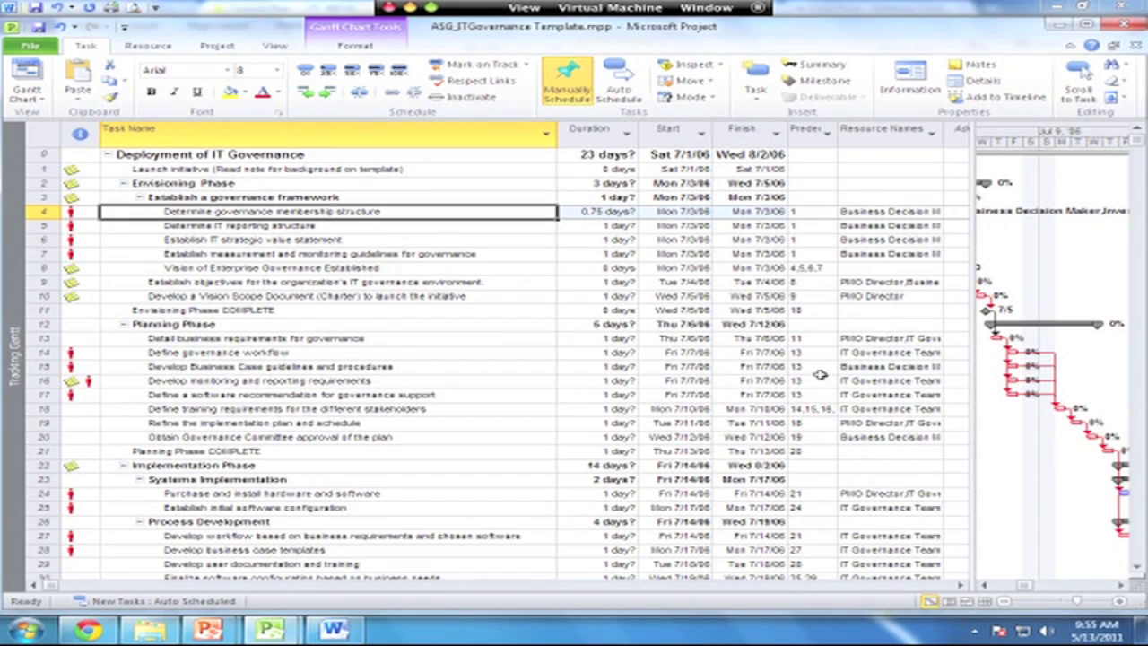
{"action": "left_click_drag", "start_coordinate": [972, 386], "coordinate": [575, 363]}
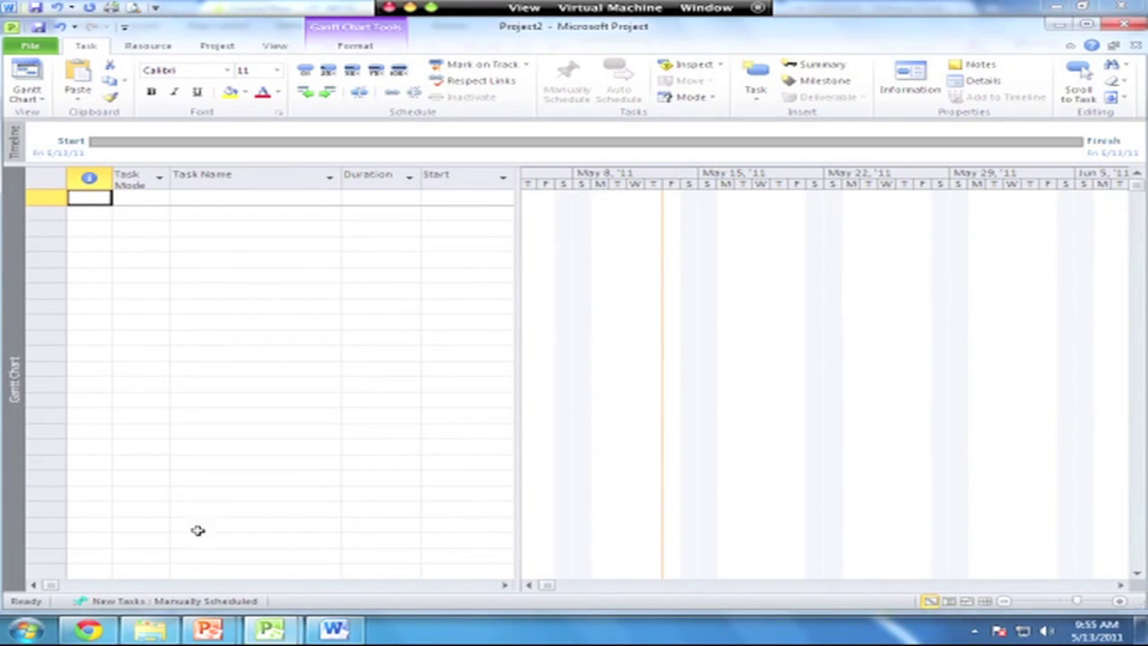
Open IT Governance Task List (1).txt from Downloads, select all its text, and return to Project2's first Task Name cell
{"action": "mouse_move", "coordinate": [150, 630]}
{"action": "left_click", "coordinate": [144, 538]}
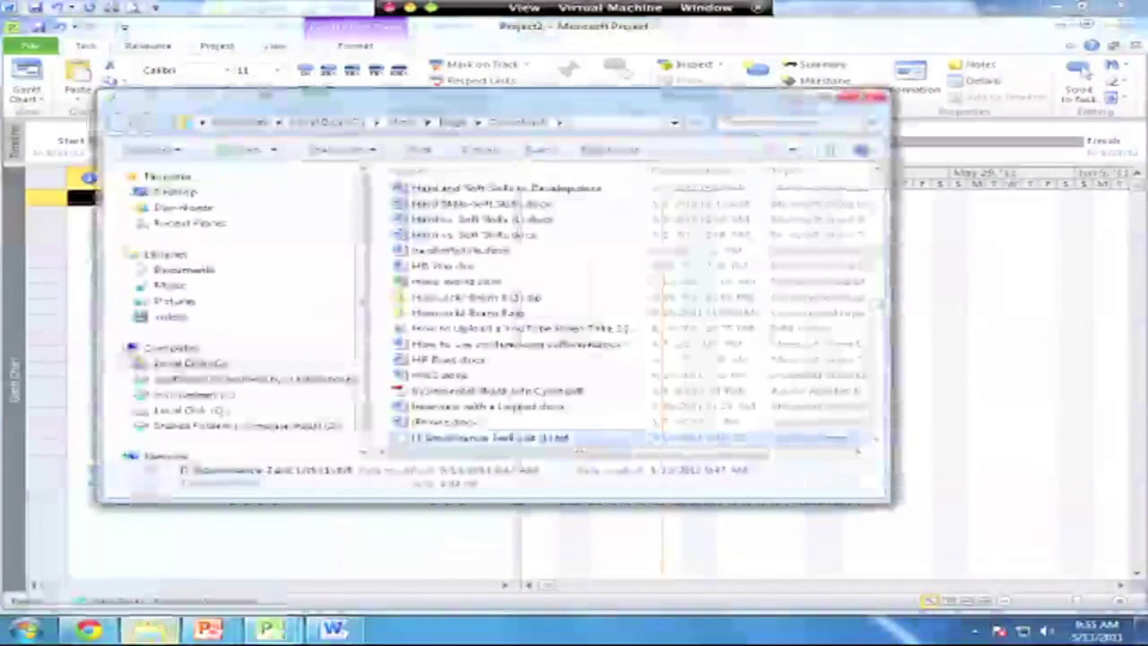
{"action": "double_click", "coordinate": [428, 440]}
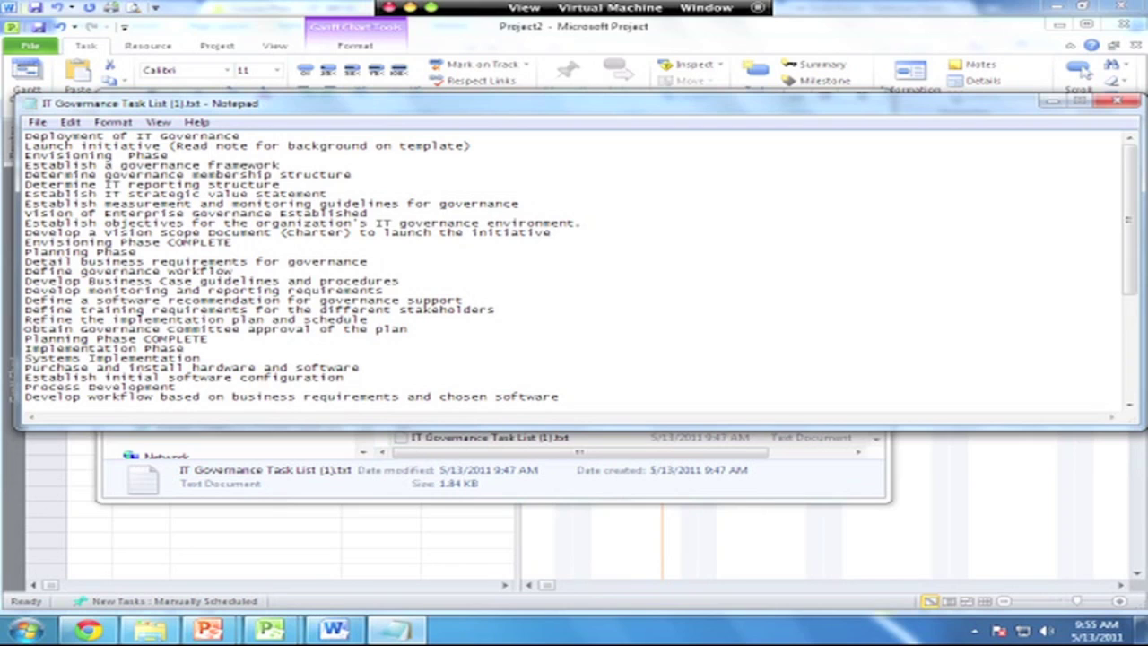
{"action": "key", "text": "ctrl+a"}
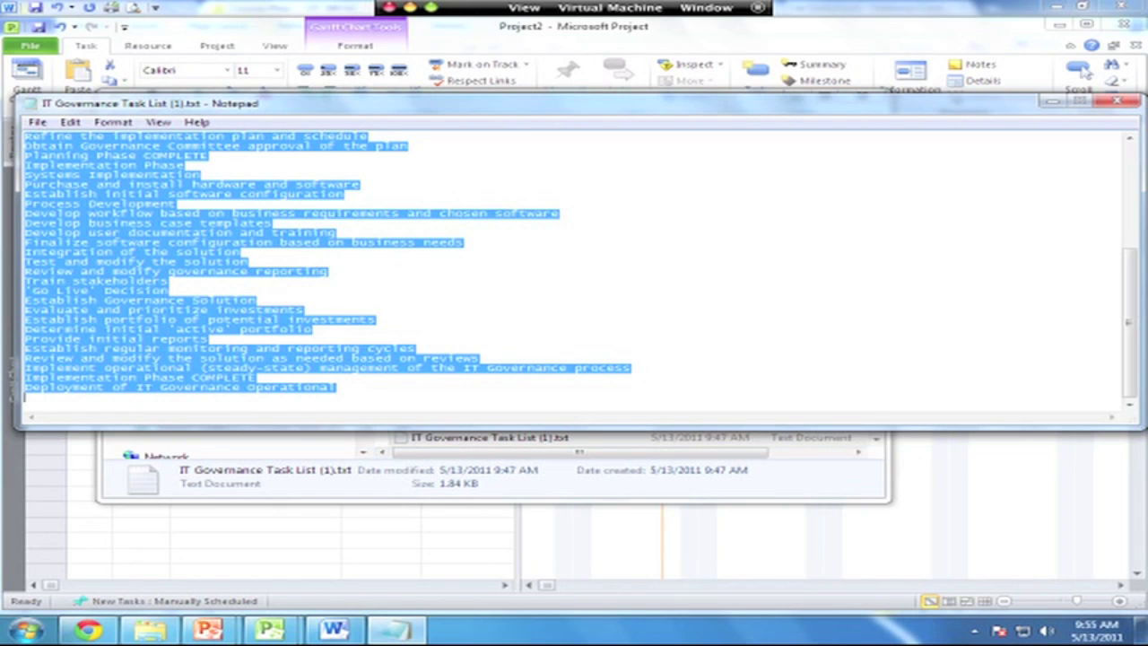
{"action": "left_click", "coordinate": [253, 524]}
{"action": "left_click", "coordinate": [196, 195]}
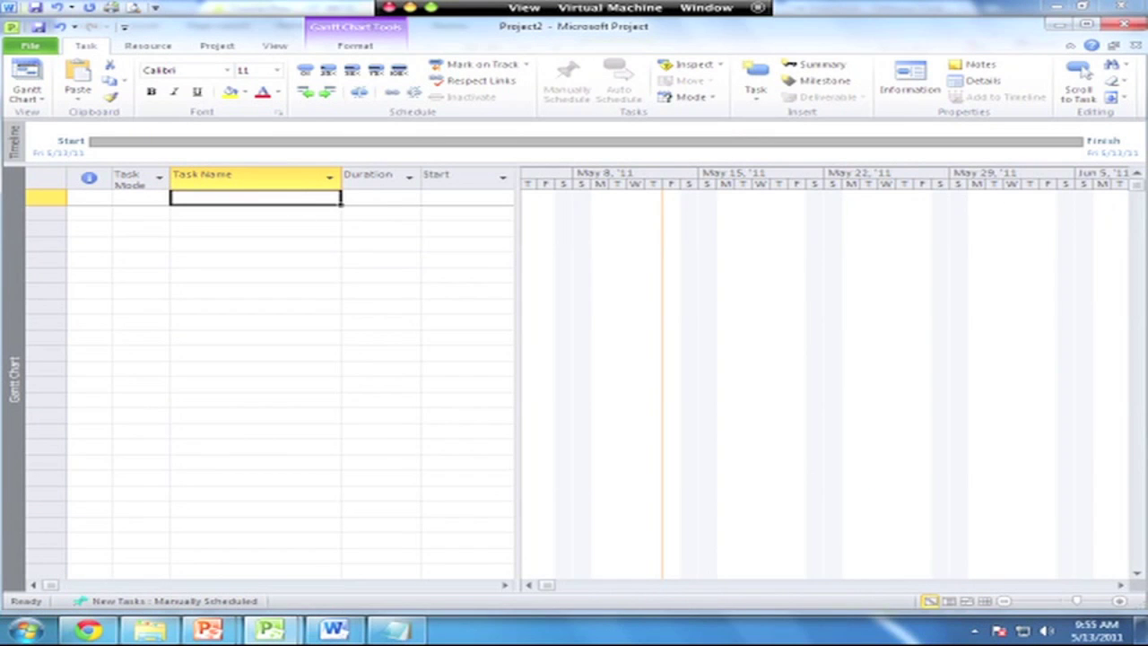
Paste 'Deployment of IT Governance' as the first task's name
{"action": "key", "text": "F2"}
{"action": "type", "text": "Deployment of IT Governance"}
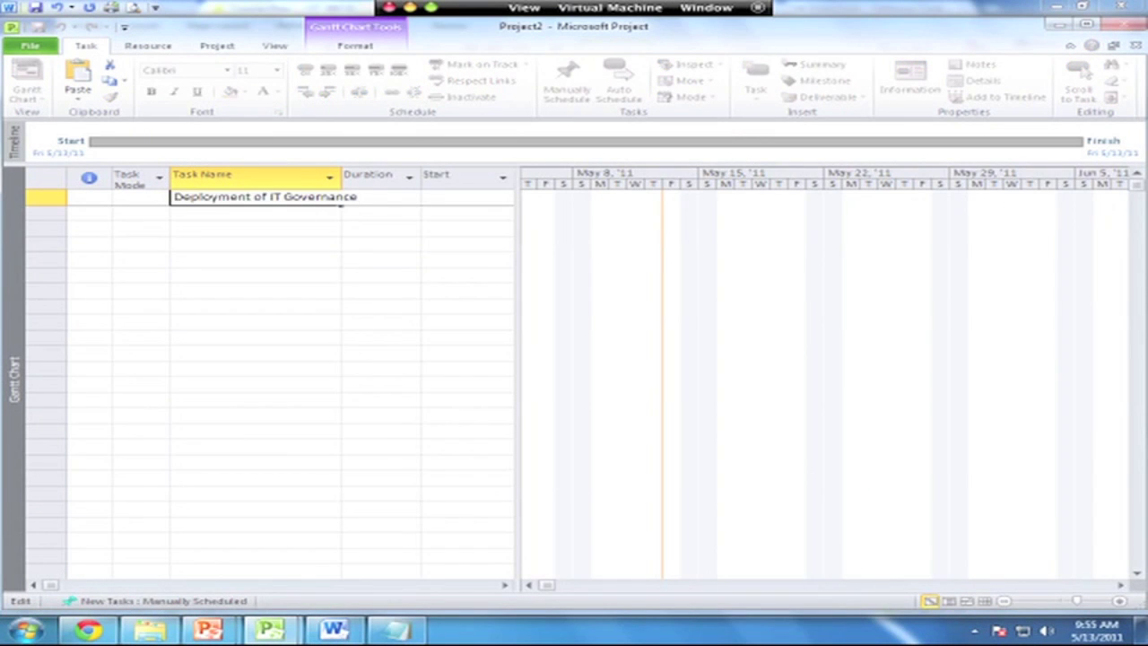
{"action": "left_click", "coordinate": [235, 215]}
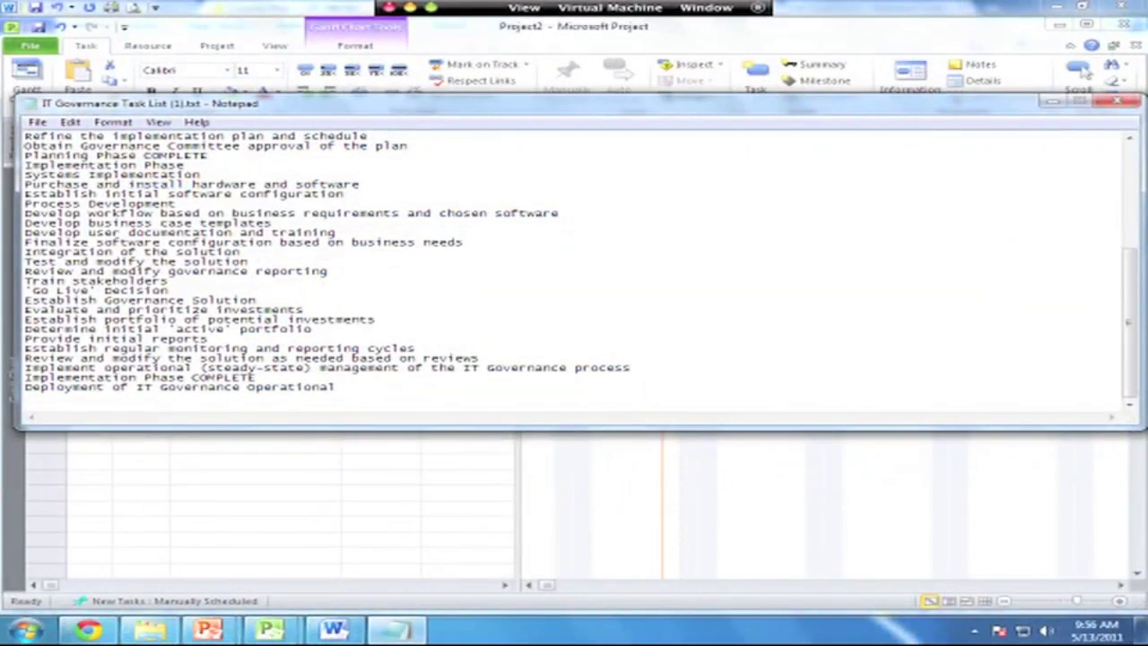
Paste the full Notepad task list into the schedule starting at row 2
{"action": "key", "text": "ctrl+a"}
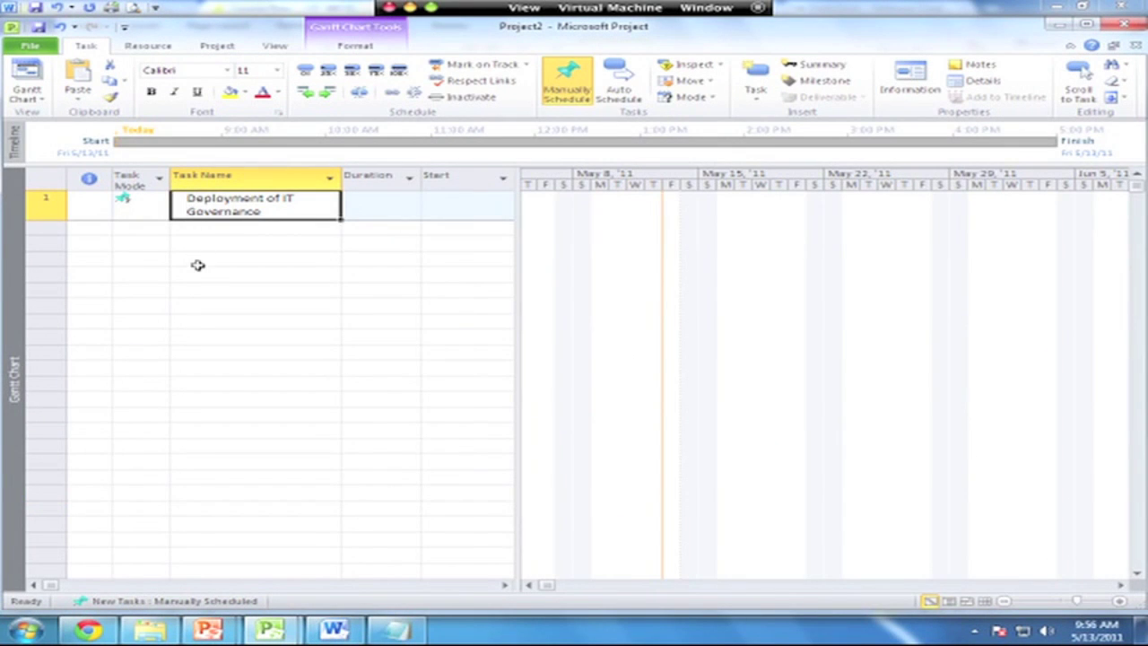
{"action": "left_click", "coordinate": [195, 228]}
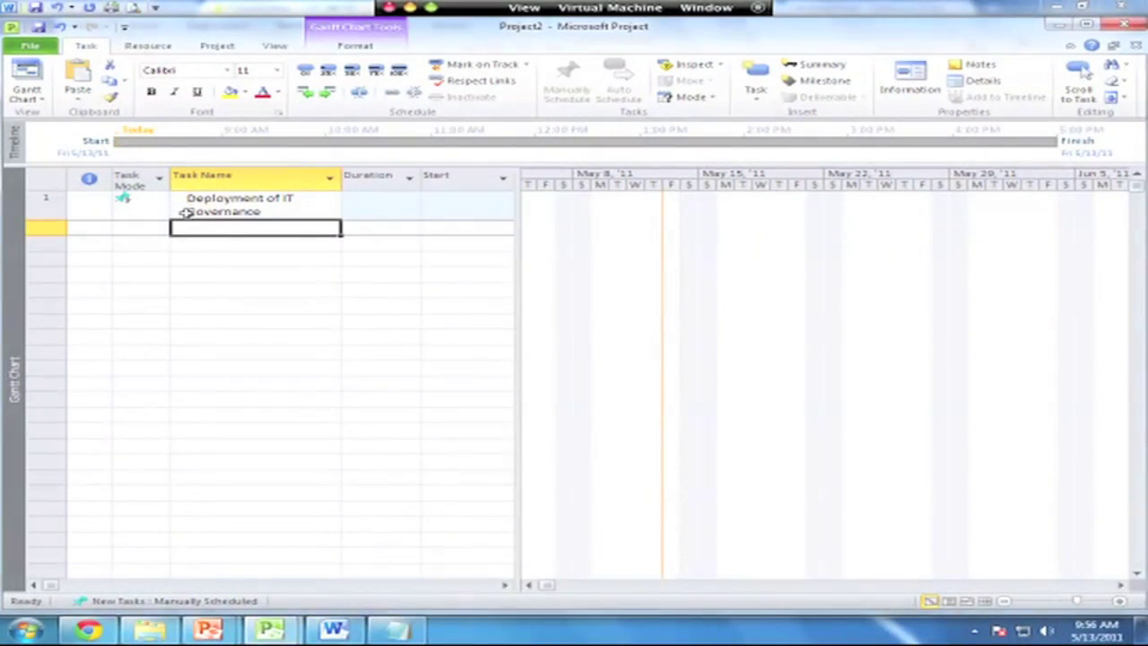
{"action": "key", "text": "ctrl+v"}
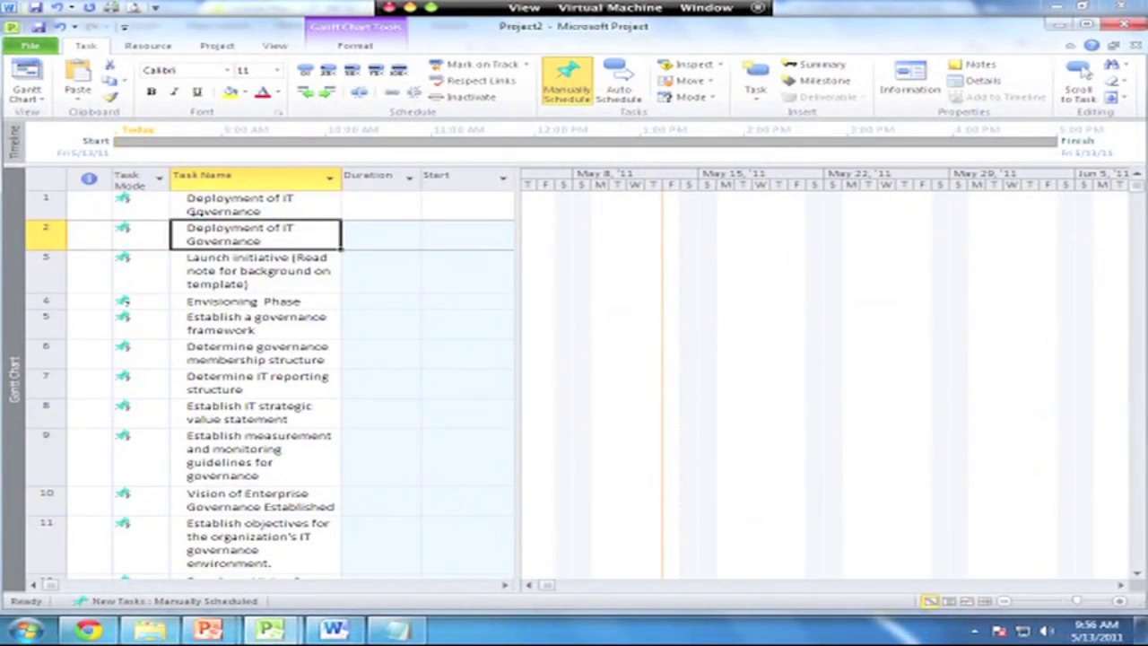
{"action": "left_click", "coordinate": [47, 205]}
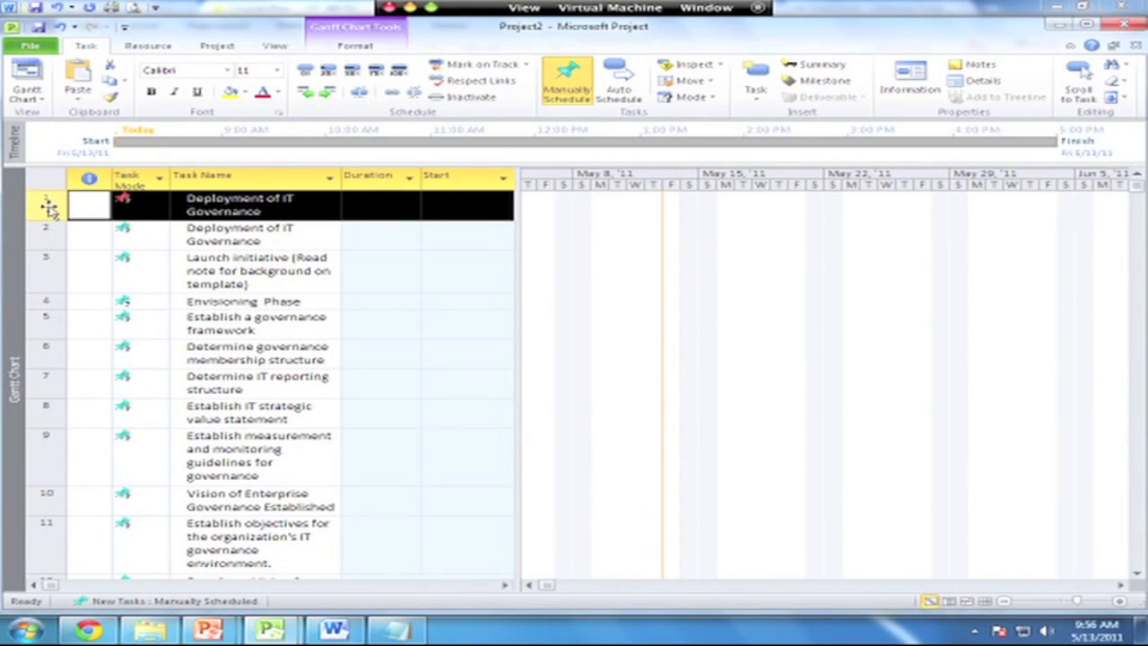
Delete the duplicate Deployment of IT Governance task from row 1
{"action": "right_click", "coordinate": [49, 208]}
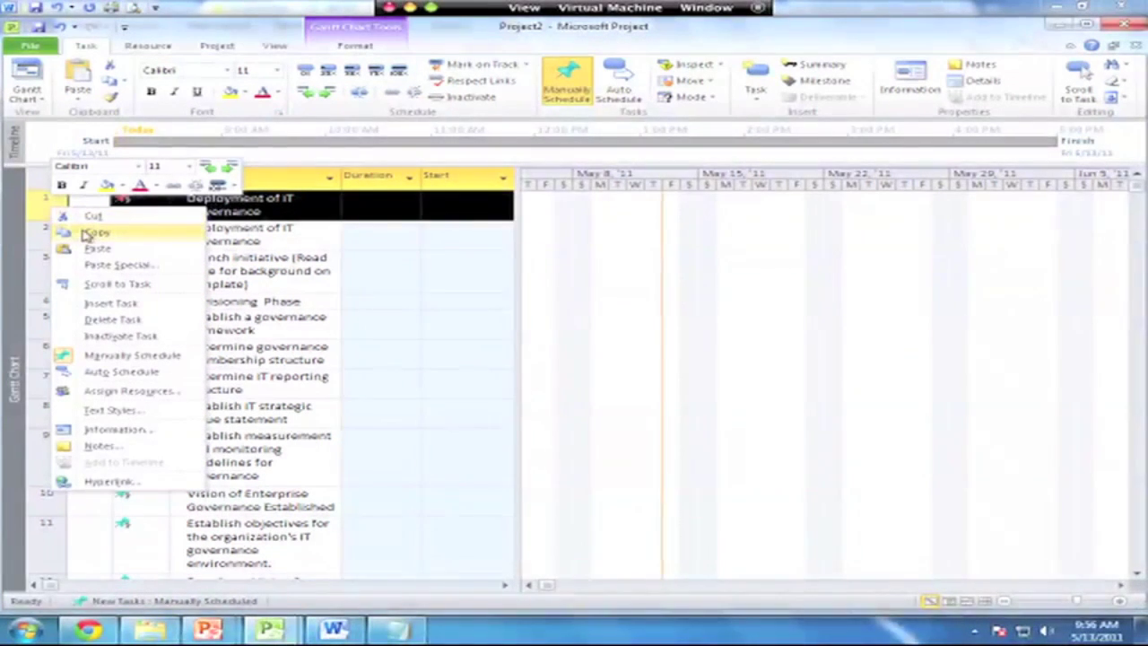
{"action": "left_click", "coordinate": [112, 320]}
{"action": "left_click", "coordinate": [333, 256]}
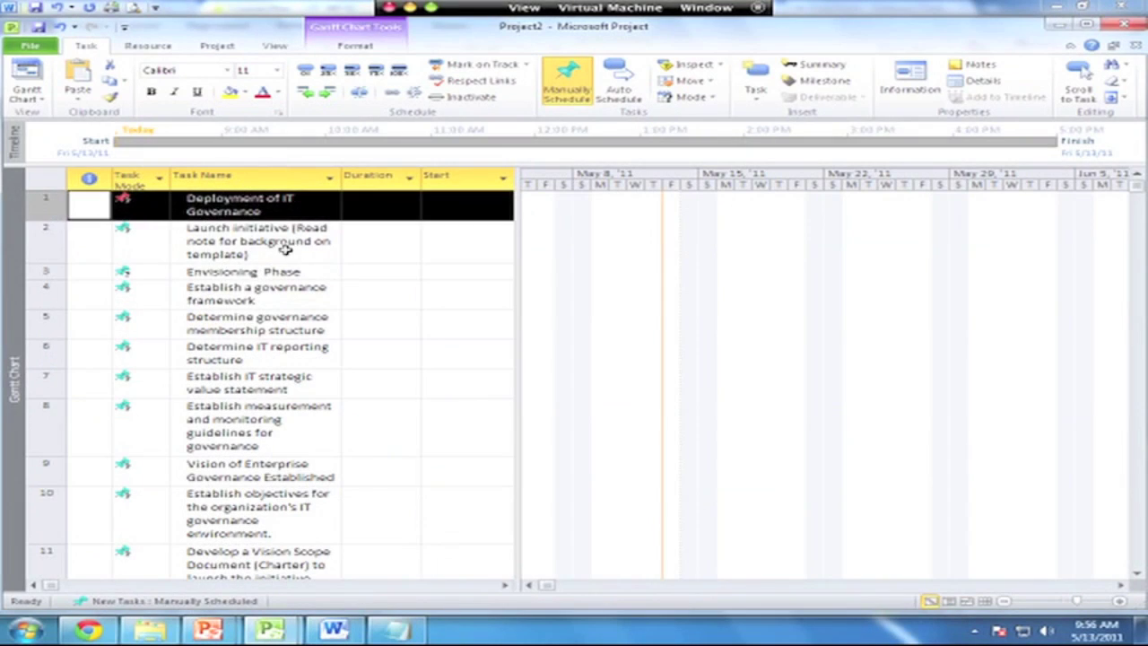
{"action": "left_click", "coordinate": [267, 210]}
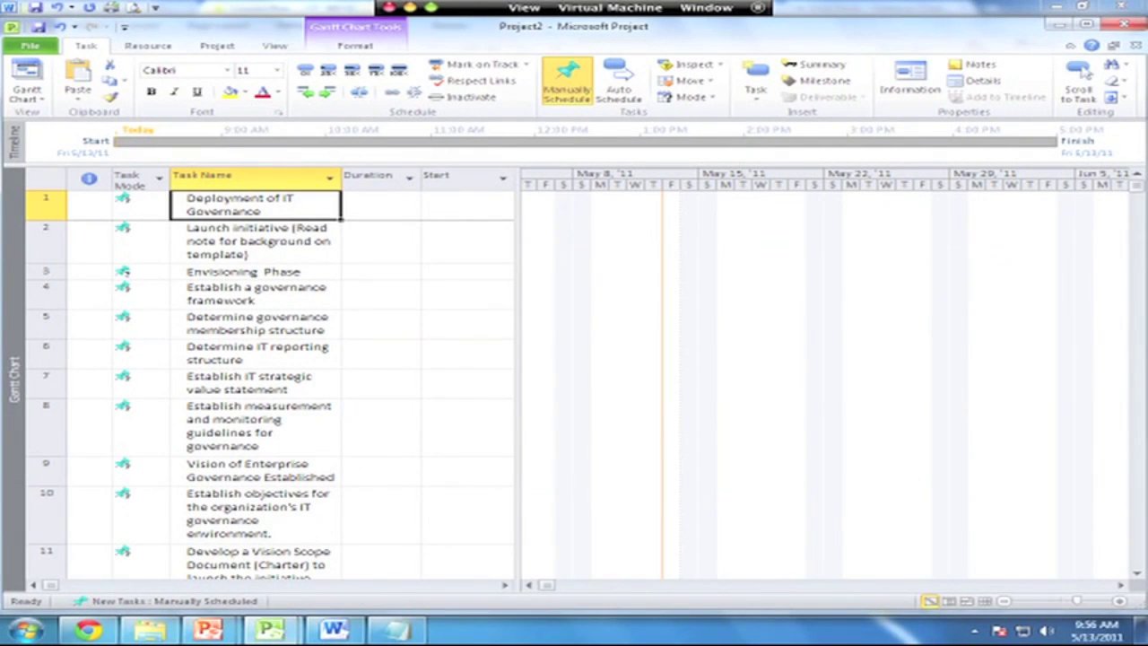
Widen the Task Name column so the task names fit
{"action": "left_click_drag", "start_coordinate": [1137, 193], "coordinate": [1141, 500]}
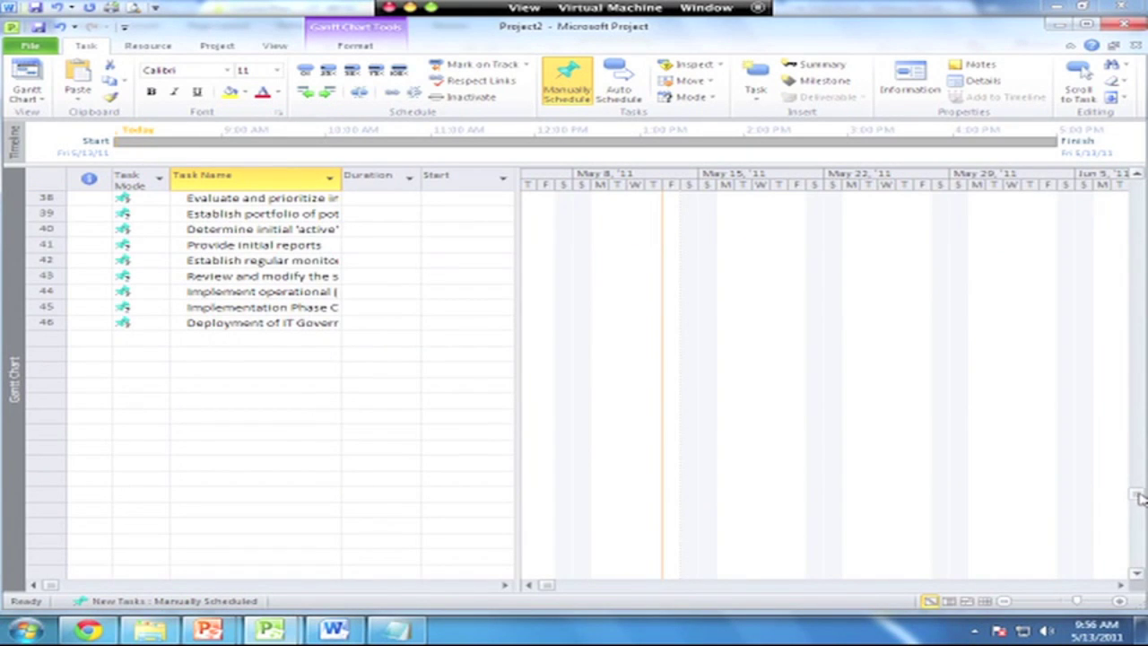
{"action": "left_click_drag", "start_coordinate": [1139, 499], "coordinate": [1137, 180]}
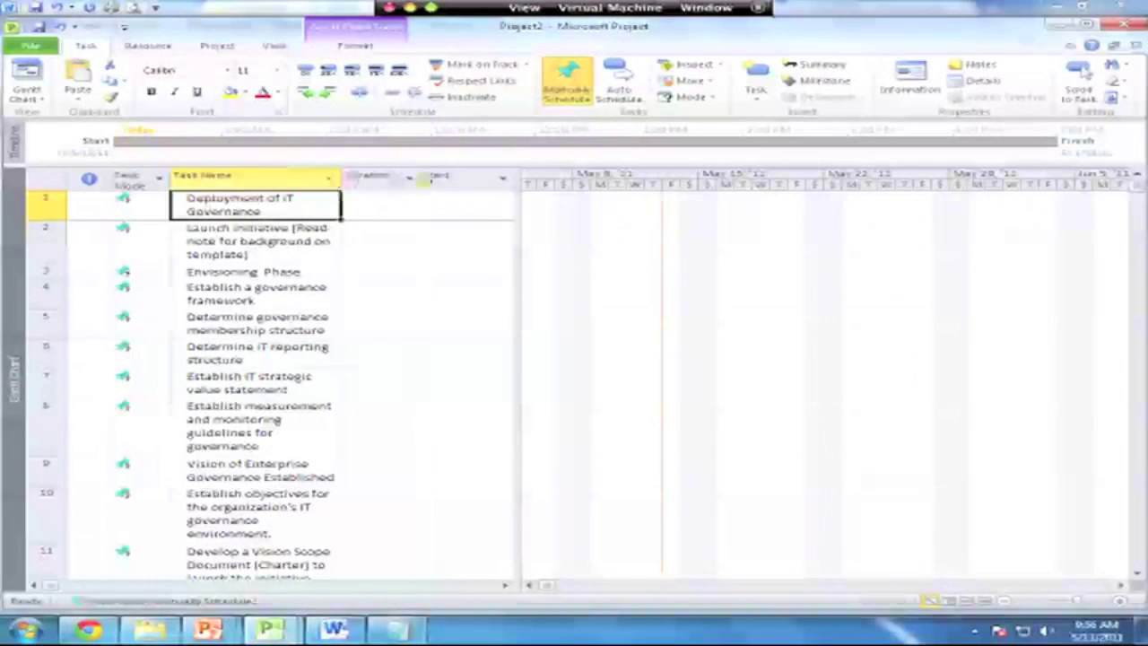
{"action": "left_click_drag", "start_coordinate": [341, 177], "coordinate": [427, 176]}
{"action": "left_click", "coordinate": [296, 220]}
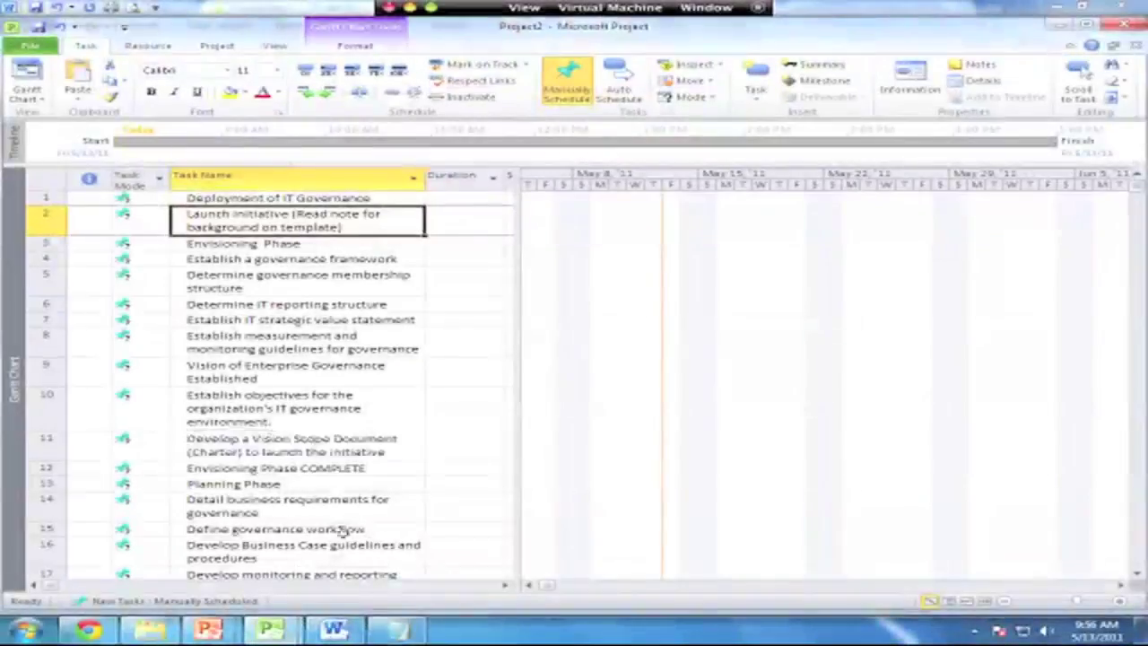
{"action": "key", "text": "alt+Tab"}
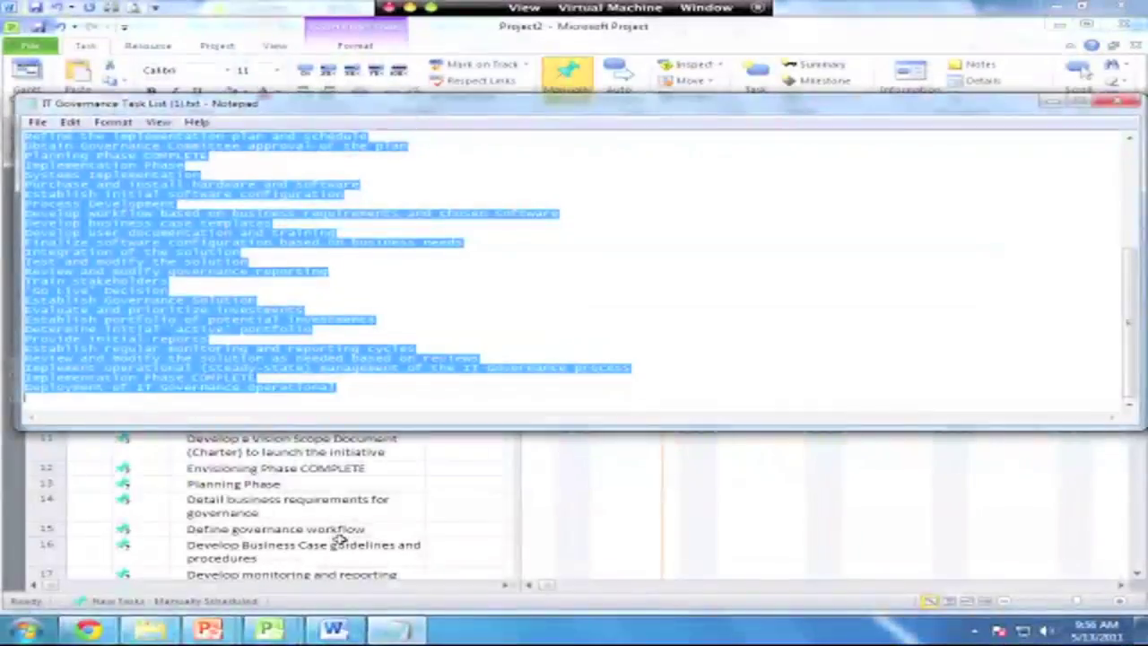
Review the template's indented Planning Phase tasks, then return to Project2's first task
{"action": "key", "text": "alt+Tab"}
{"action": "key", "text": "alt+Tab"}
{"action": "key", "text": "alt+Tab"}
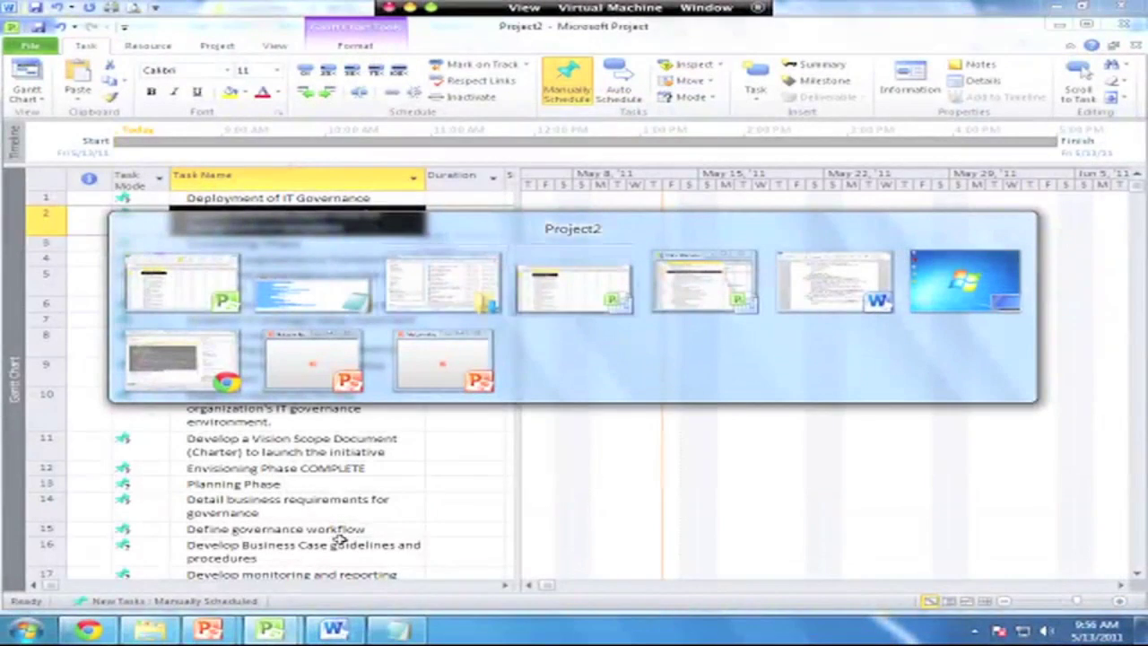
{"action": "key", "text": "alt+Tab"}
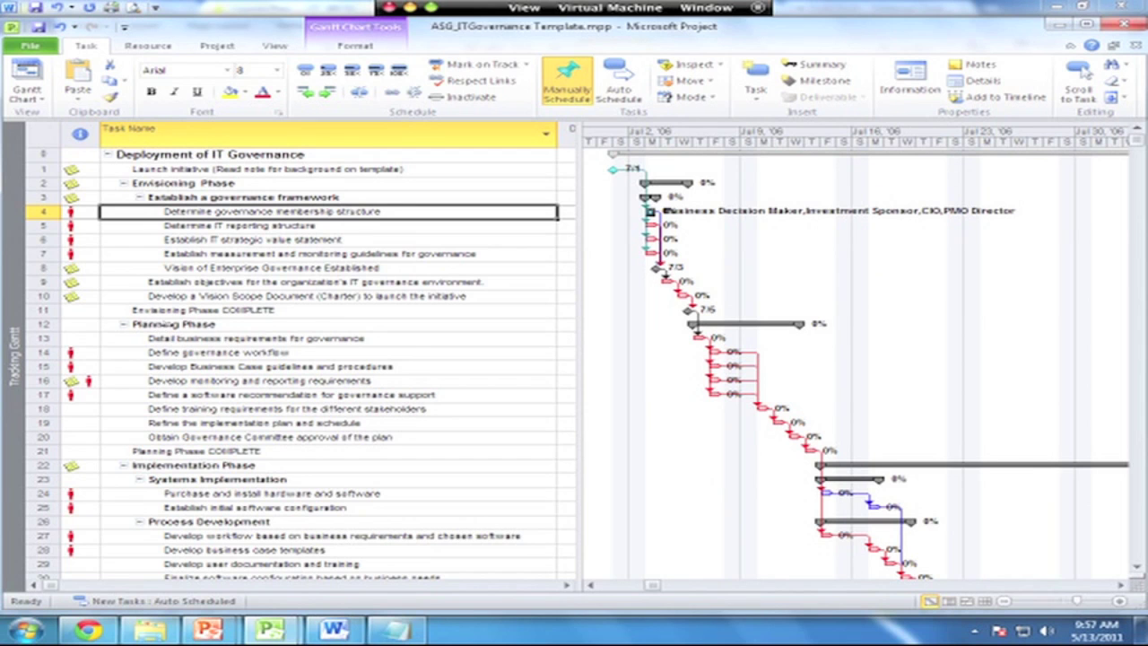
{"action": "left_click", "coordinate": [170, 326]}
{"action": "left_click", "coordinate": [170, 339]}
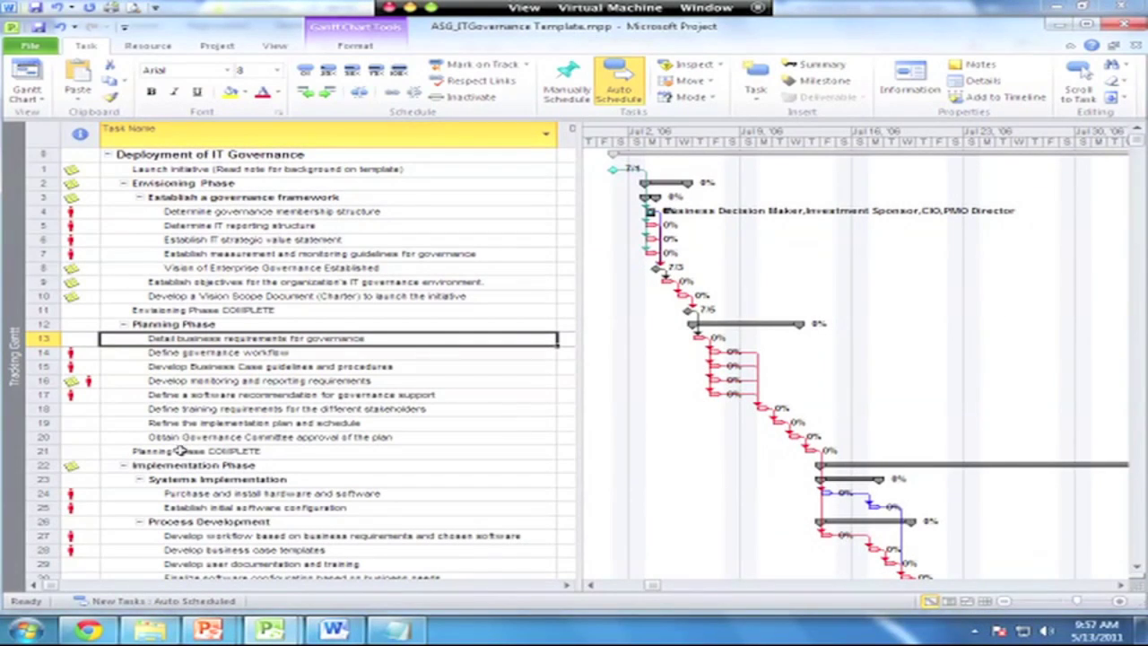
{"action": "left_click", "coordinate": [179, 451]}
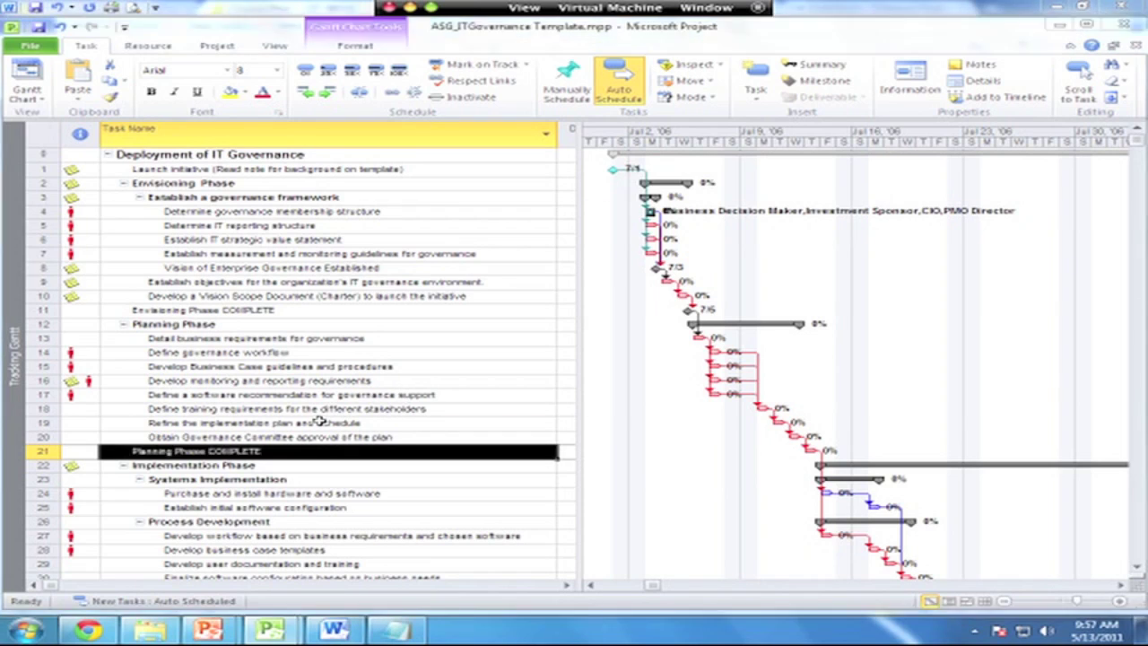
{"action": "key", "text": "alt+Tab"}
{"action": "key", "text": "alt+Tab"}
{"action": "key", "text": "alt+Tab"}
{"action": "key", "text": "alt+Tab"}
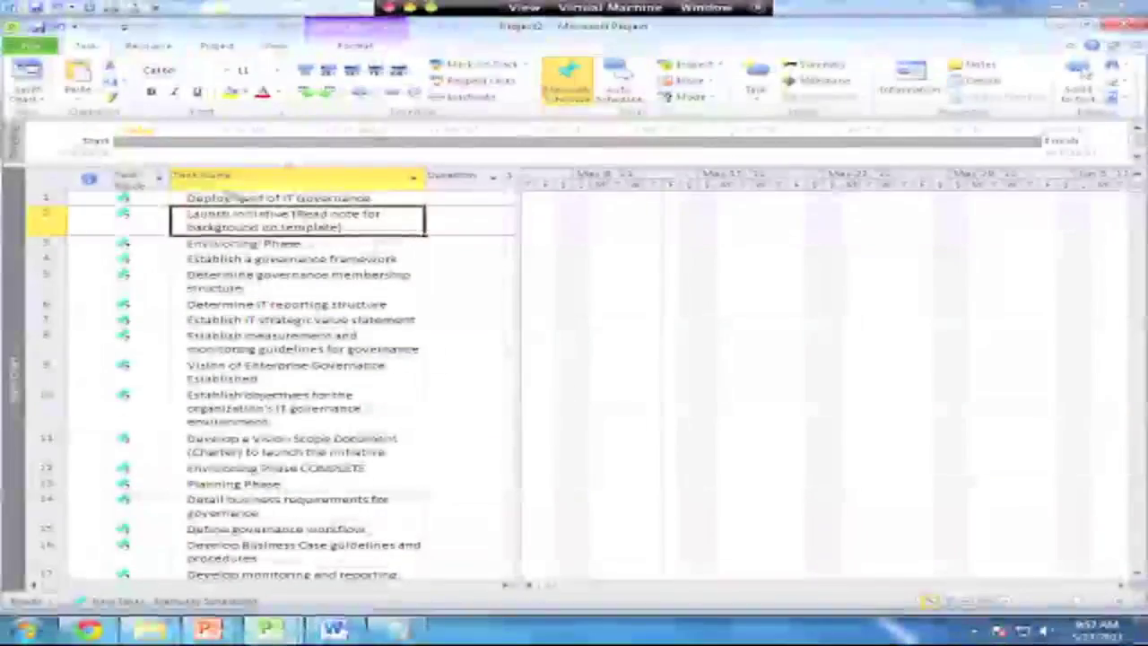
{"action": "key", "text": "Up"}
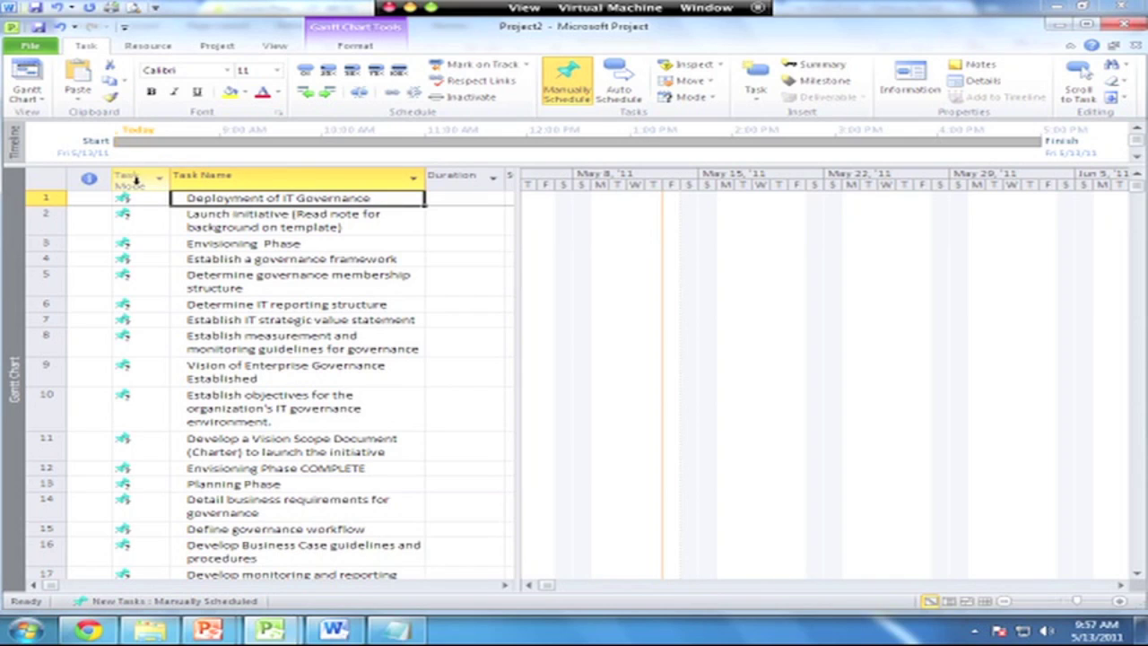
Switch all tasks to Auto Schedule and widen the table to reveal the Start column
{"action": "mouse_move", "coordinate": [136, 199]}
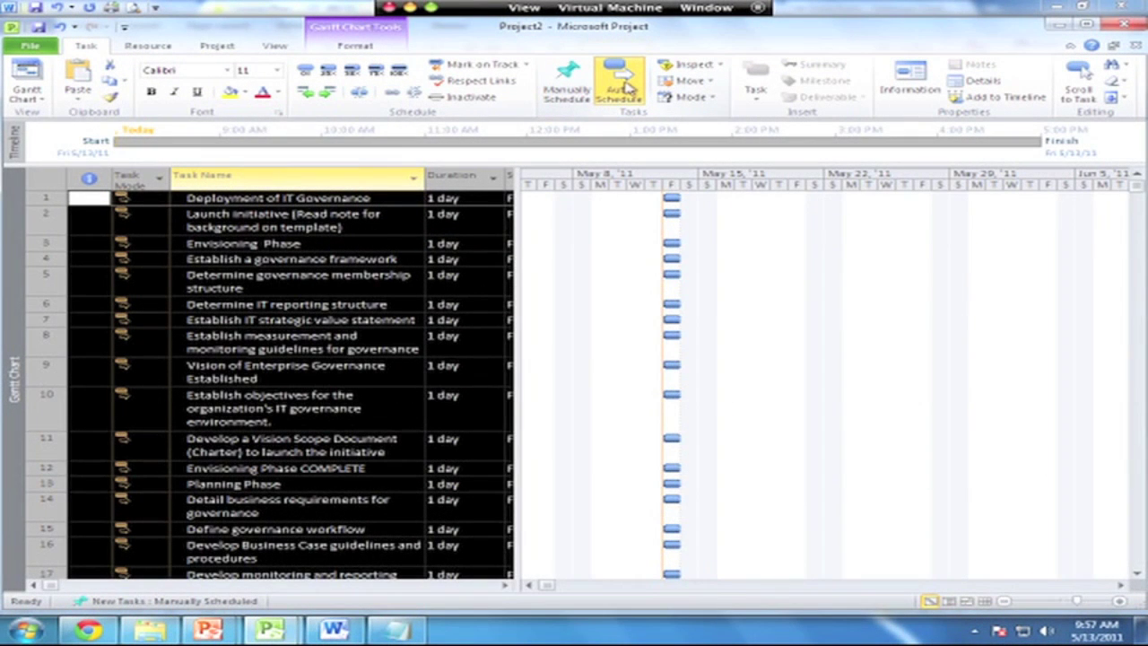
{"action": "left_click", "coordinate": [627, 86]}
{"action": "left_click", "coordinate": [451, 198]}
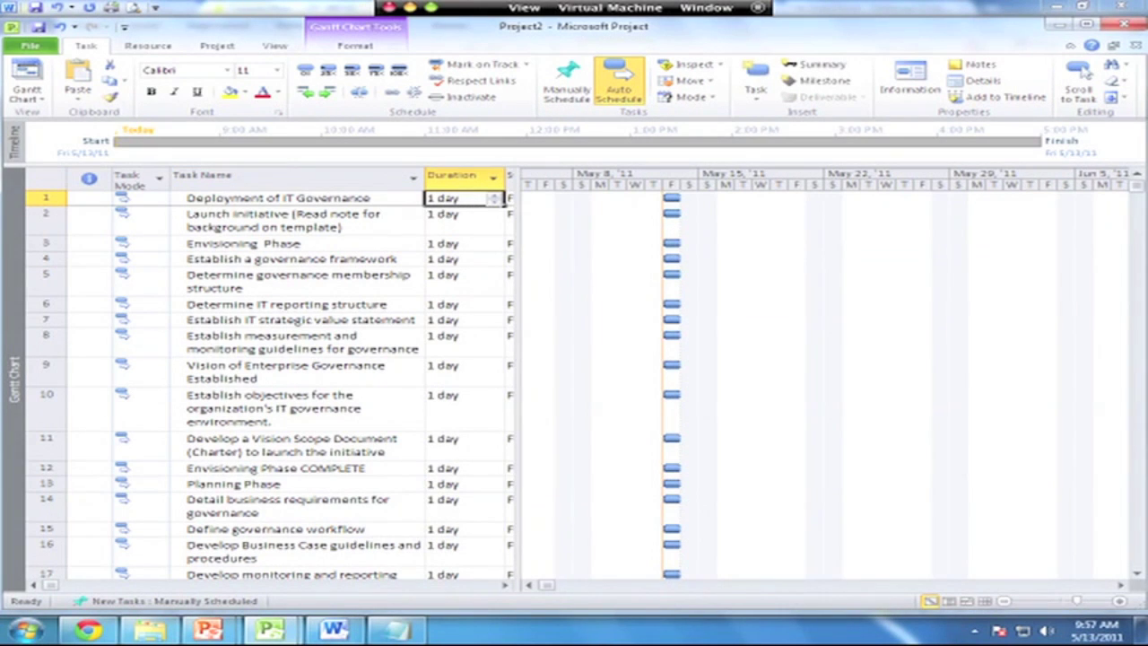
{"action": "left_click_drag", "start_coordinate": [516, 208], "coordinate": [584, 208]}
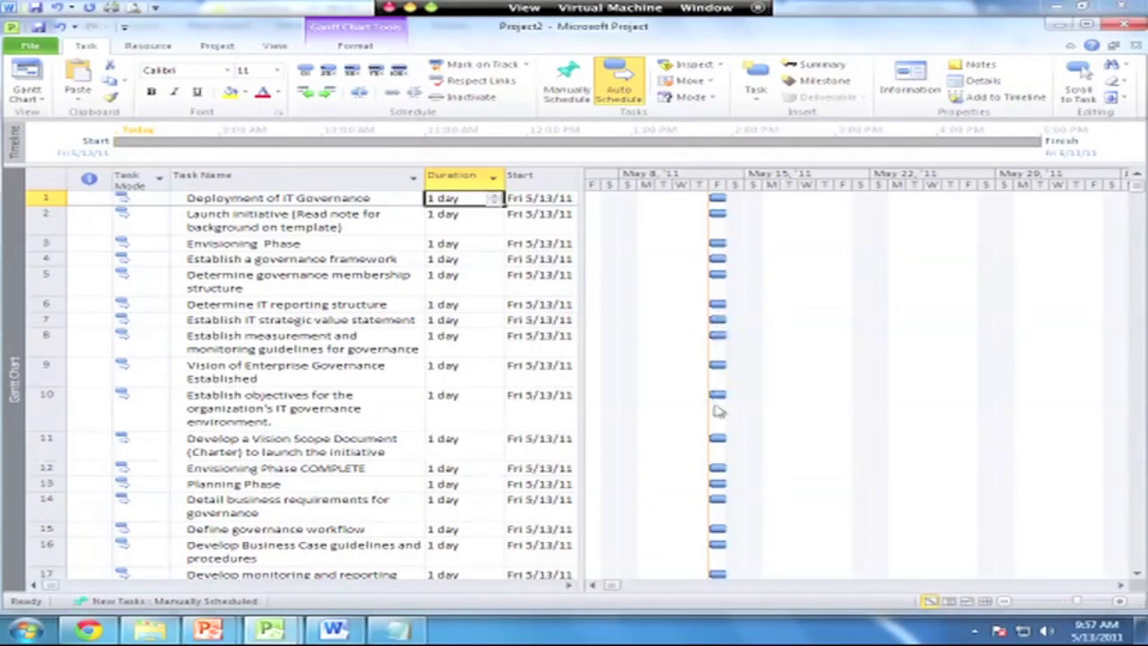
{"action": "mouse_move", "coordinate": [706, 464]}
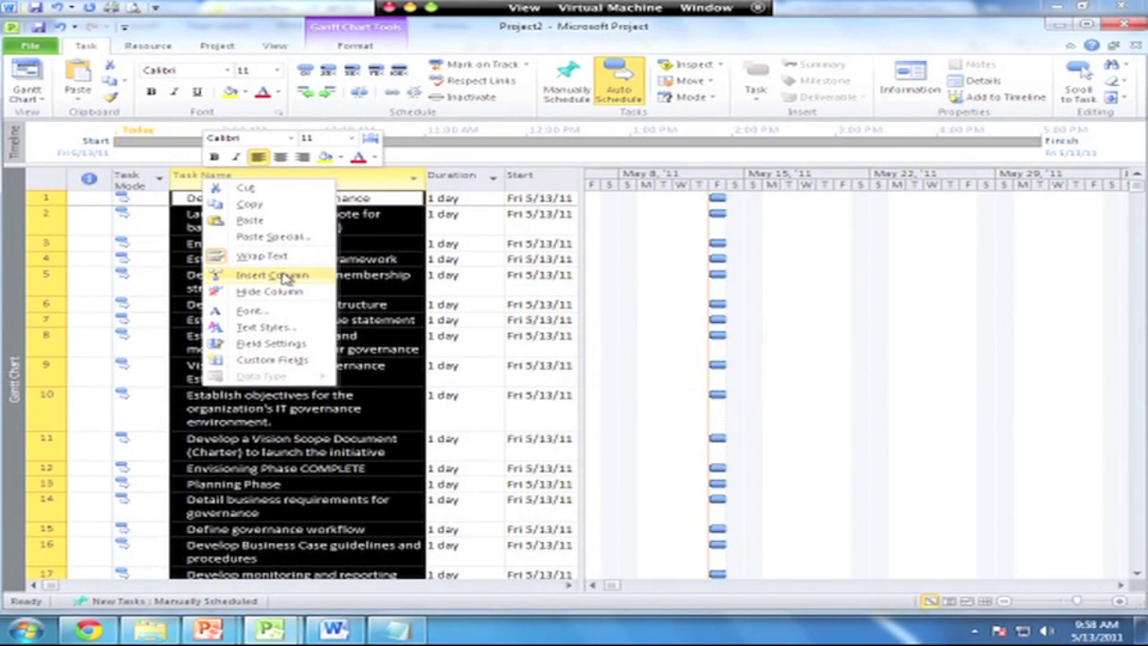
Insert a WBS column before Task Name and autofit it to its numbers
{"action": "left_click", "coordinate": [285, 278]}
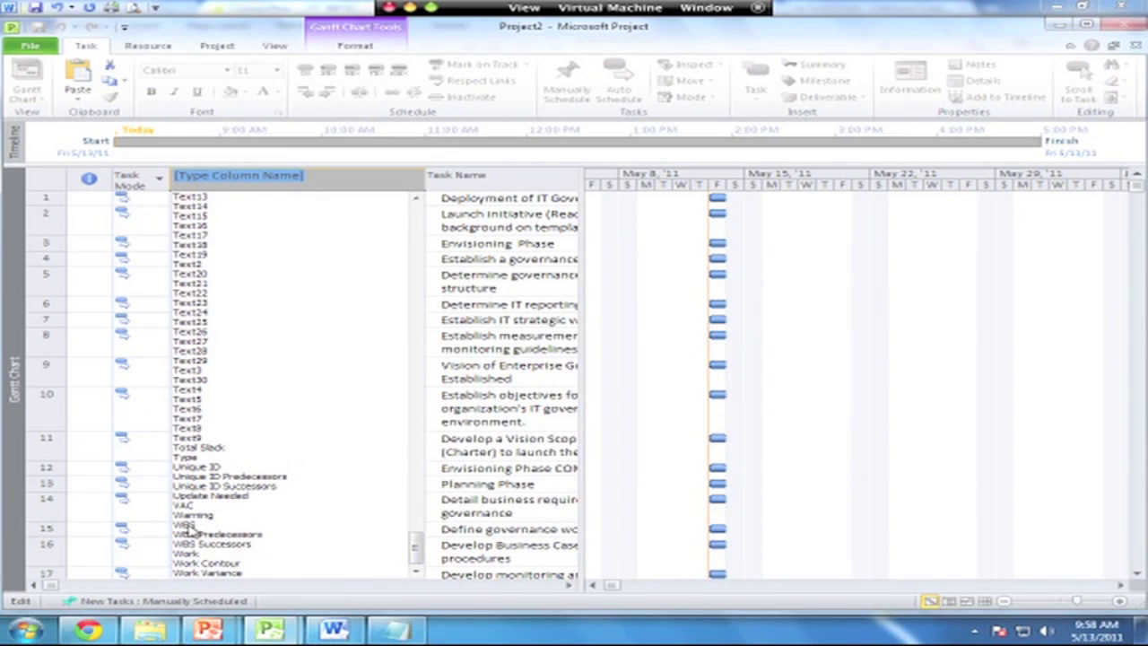
{"action": "left_click", "coordinate": [191, 525]}
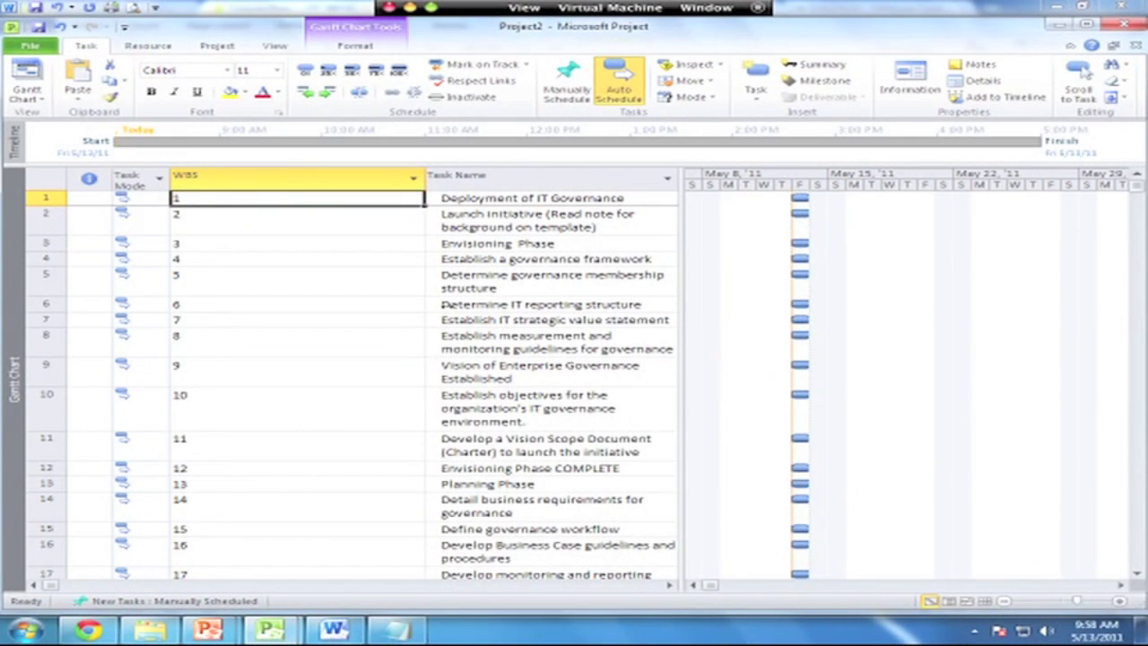
{"action": "double_click", "coordinate": [422, 184]}
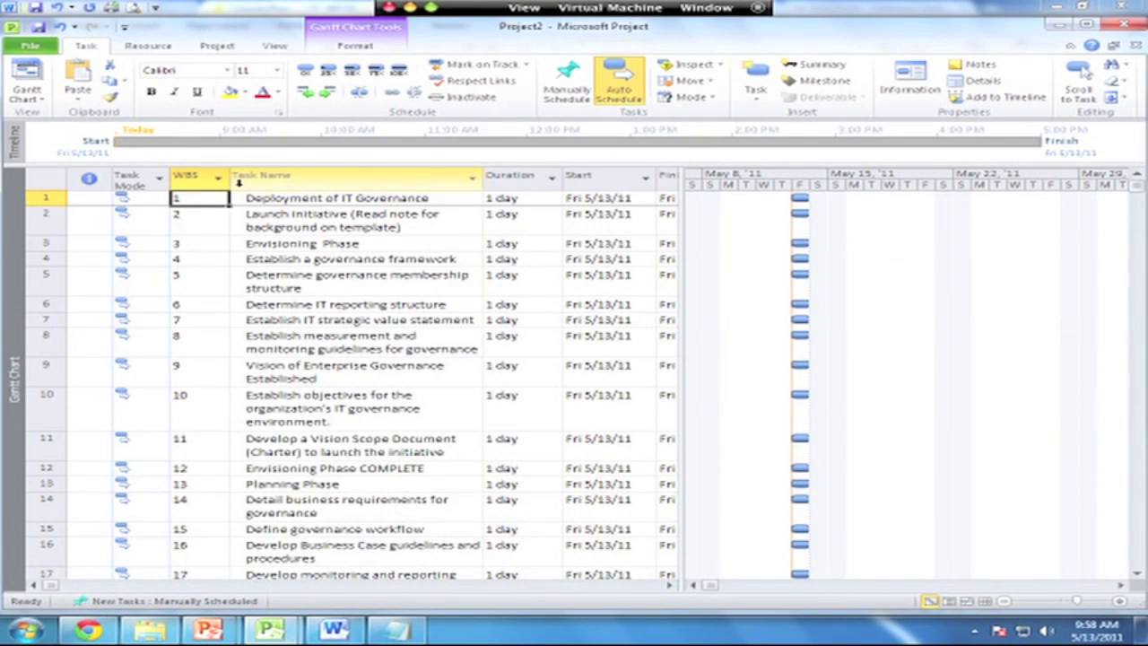
Indent Launch initiative as subtask 1.1 under Deployment of IT Governance
{"action": "left_click", "coordinate": [244, 198]}
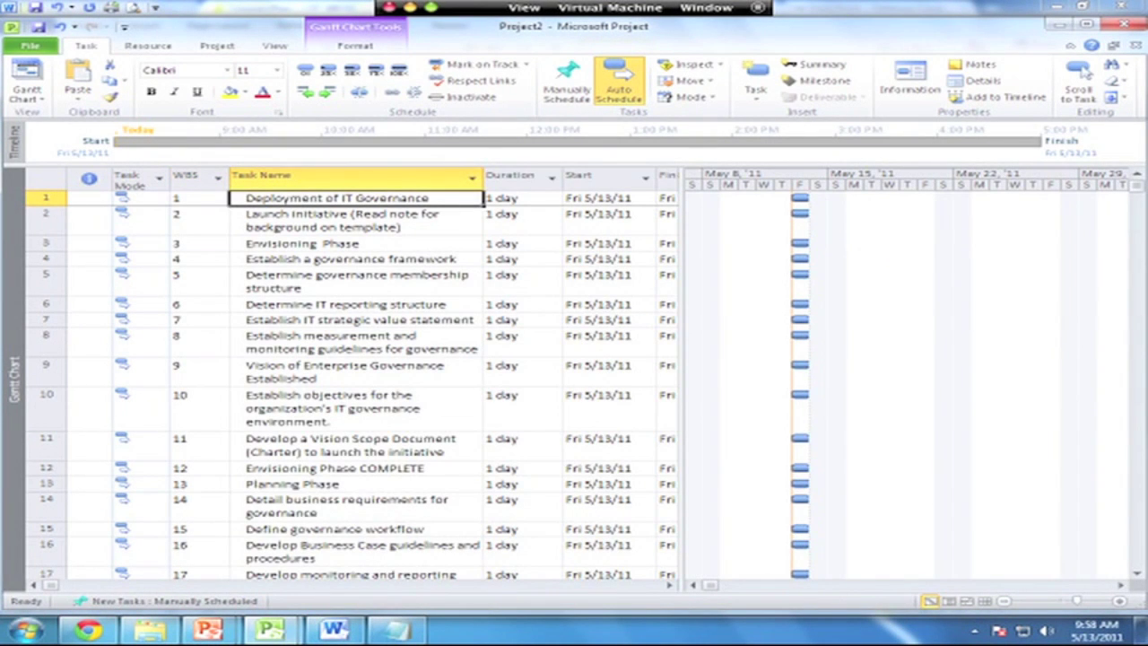
{"action": "left_click", "coordinate": [285, 215]}
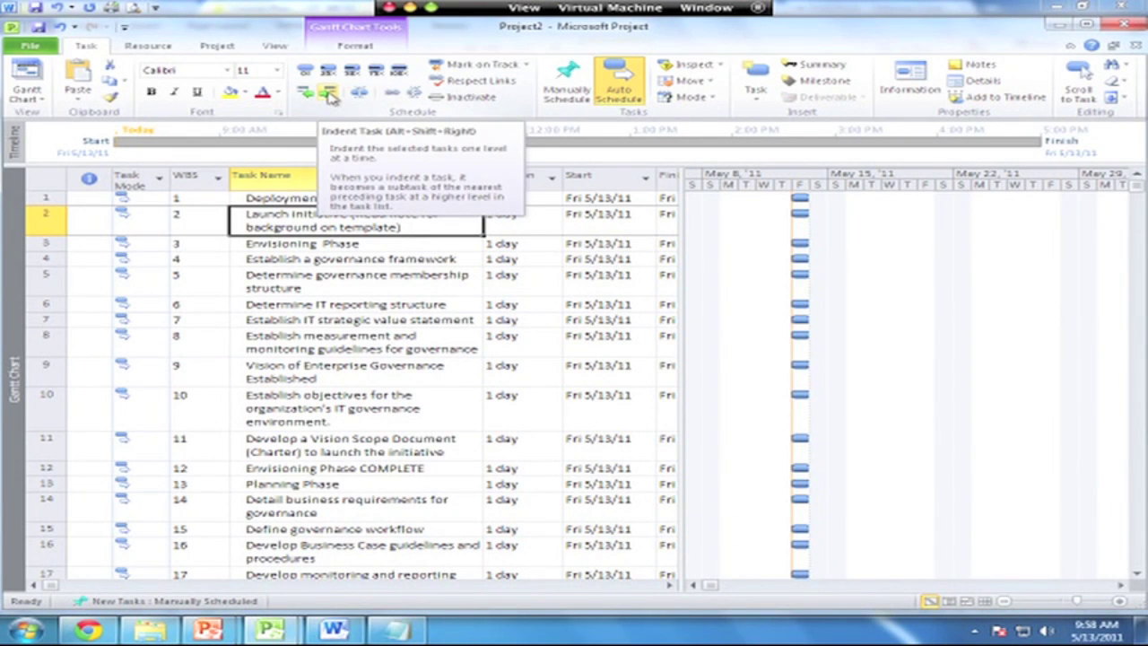
{"action": "left_click", "coordinate": [330, 94]}
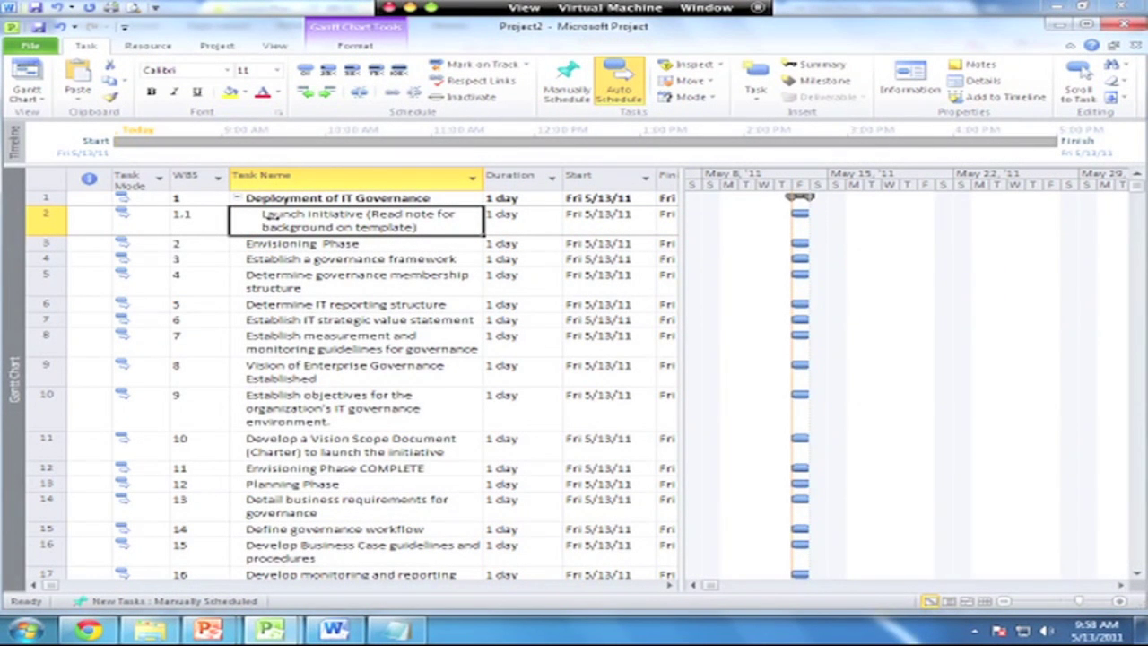
{"action": "left_click", "coordinate": [266, 215]}
{"action": "key", "text": "Escape"}
{"action": "left_click_drag", "start_coordinate": [42, 219], "coordinate": [56, 455]}
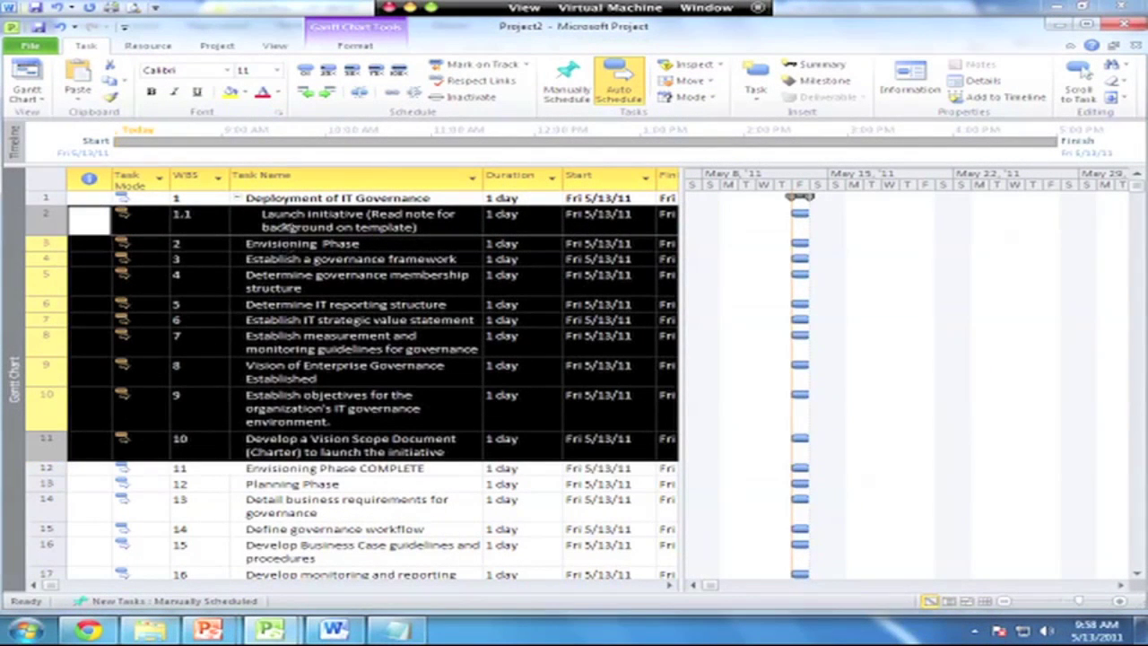
{"action": "left_click", "coordinate": [278, 218]}
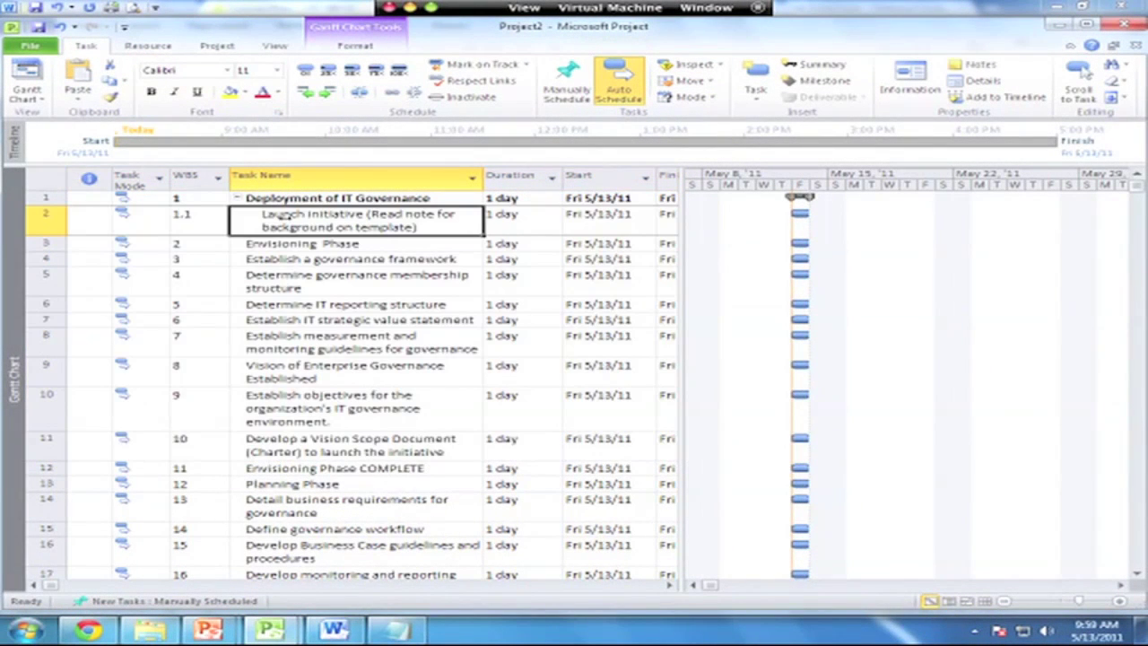
{"action": "left_click", "coordinate": [305, 93]}
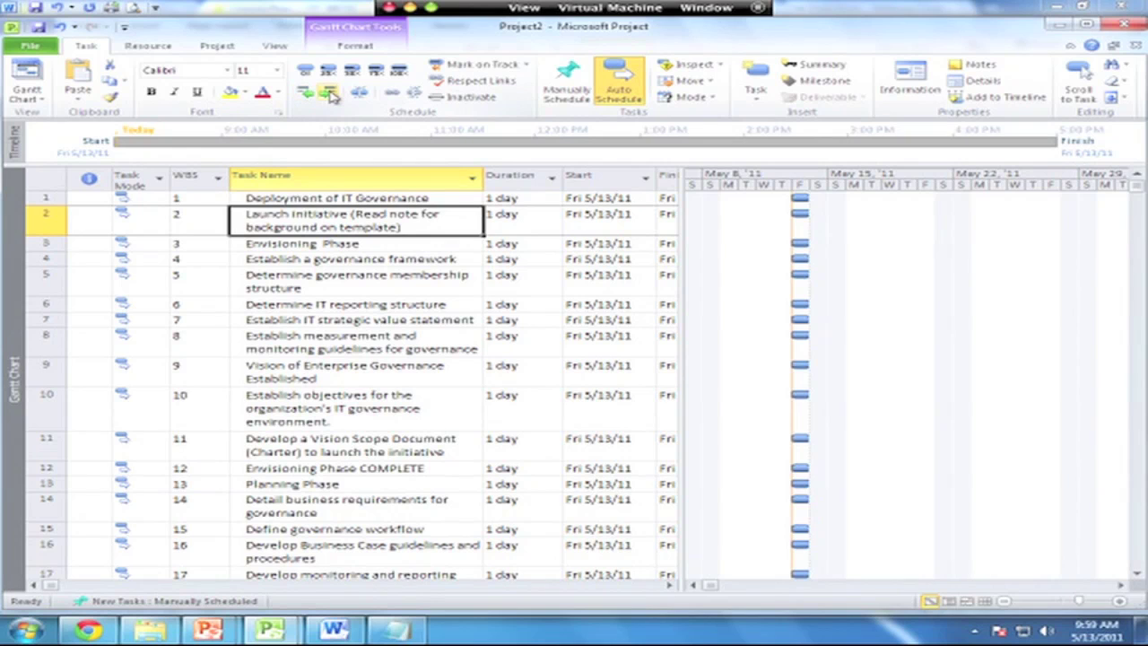
{"action": "left_click", "coordinate": [329, 93]}
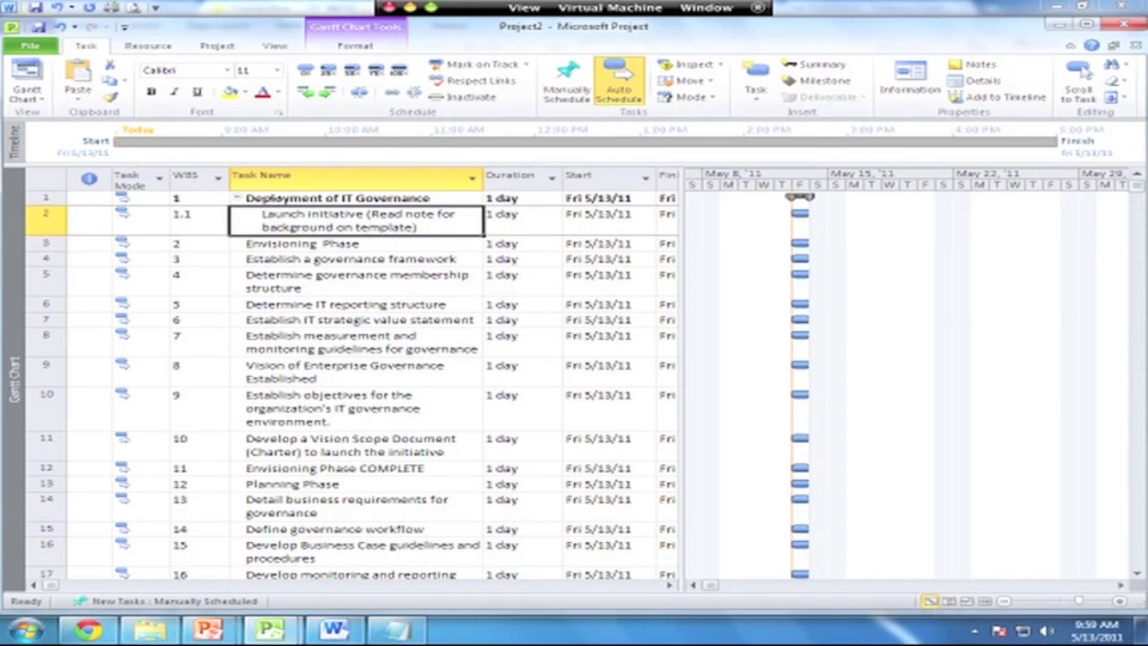
{"action": "left_click", "coordinate": [306, 92]}
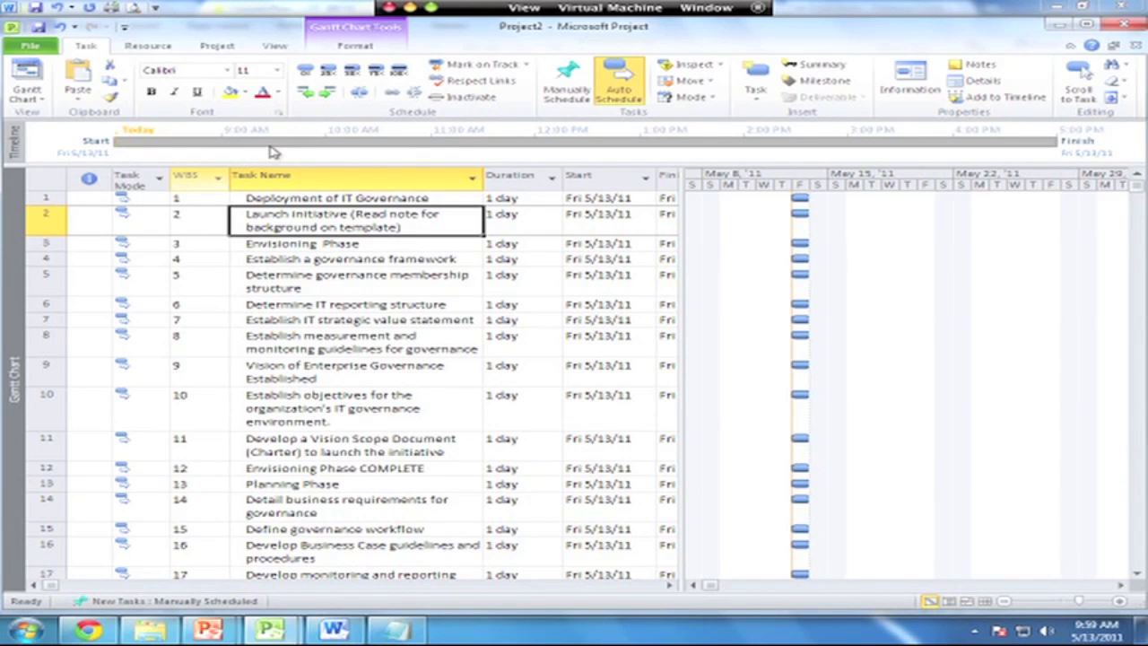
{"action": "key", "text": "alt+Tab"}
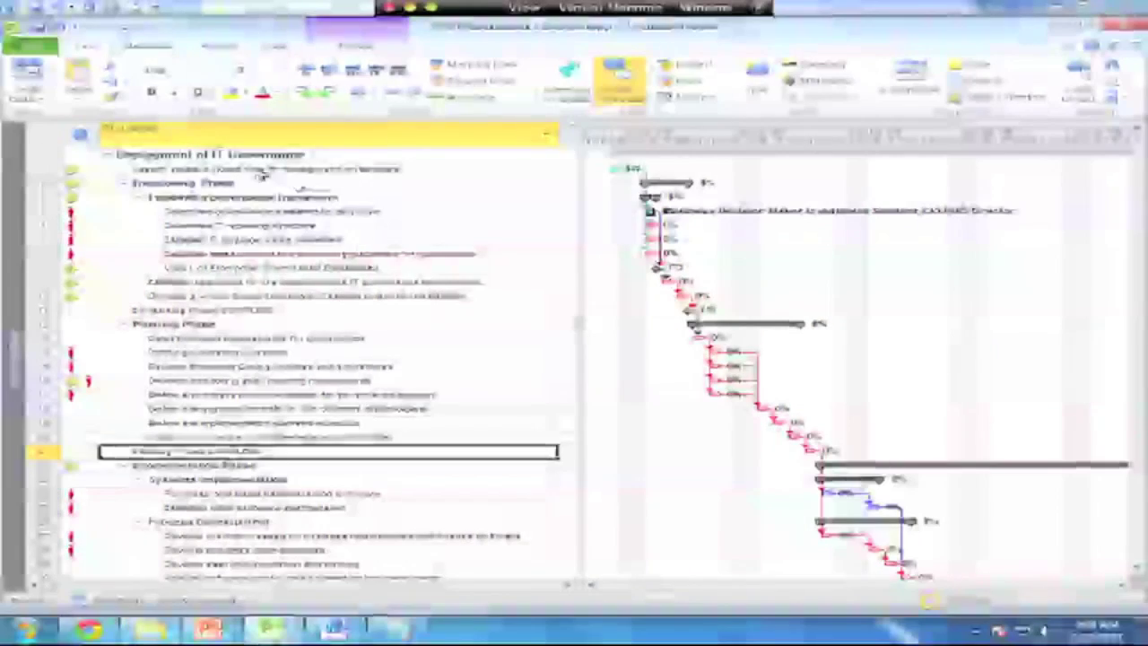
Insert a WBS column in the ASG_ITGovernance Template to view its nested numbering, then return to Project2
{"action": "right_click", "coordinate": [201, 134]}
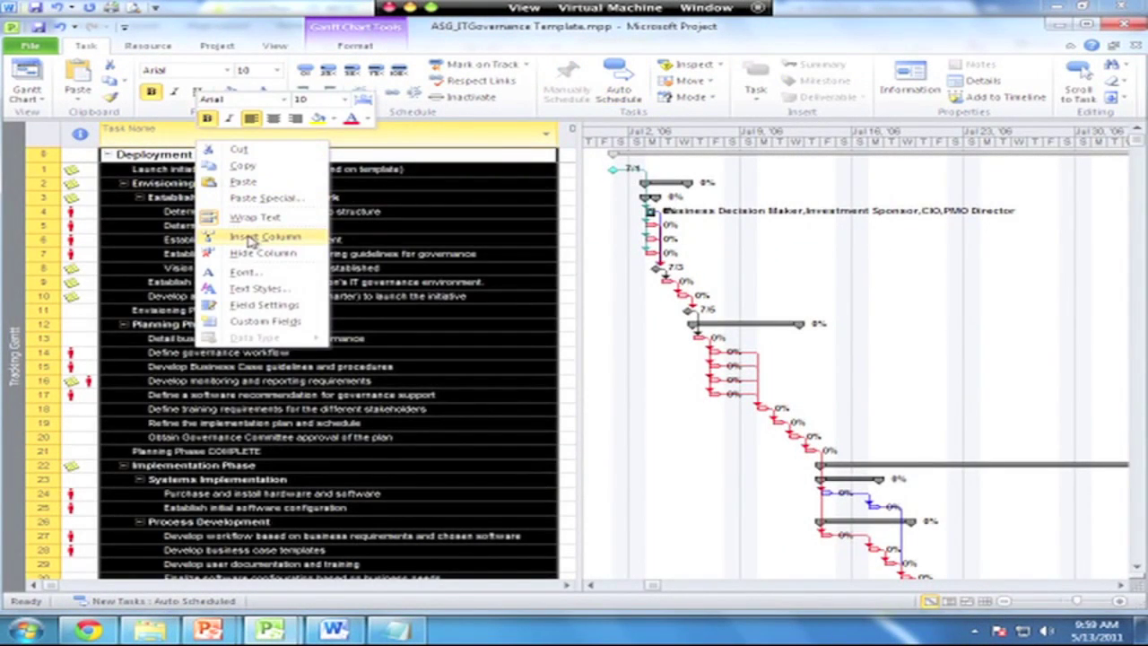
{"action": "left_click", "coordinate": [251, 238]}
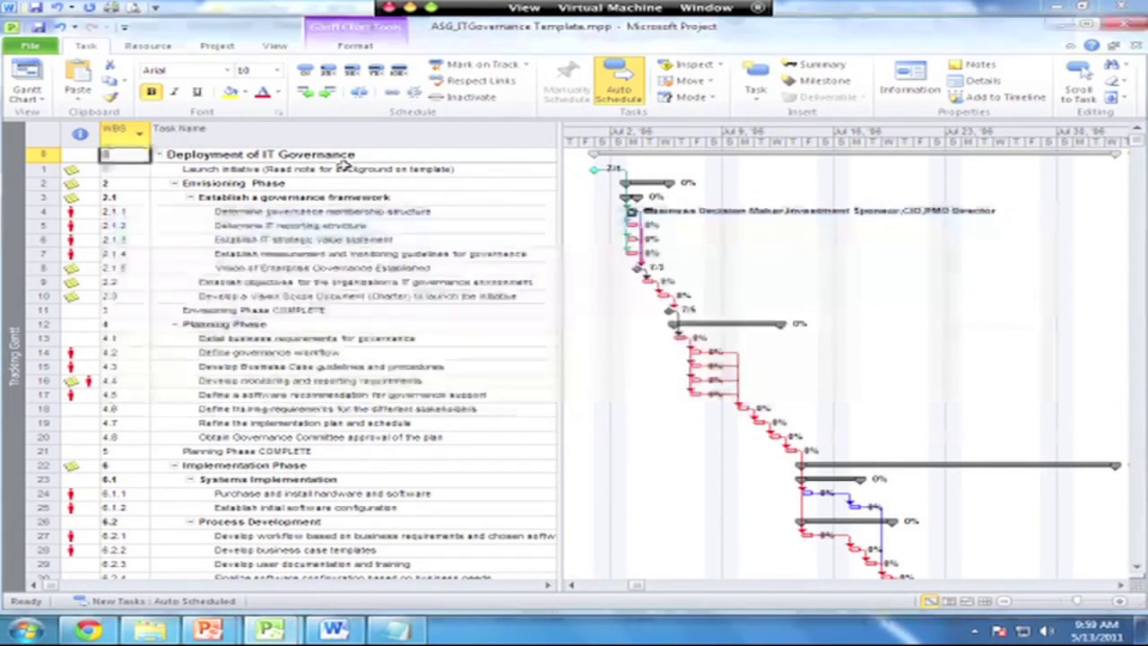
{"action": "key", "text": "alt+Tab"}
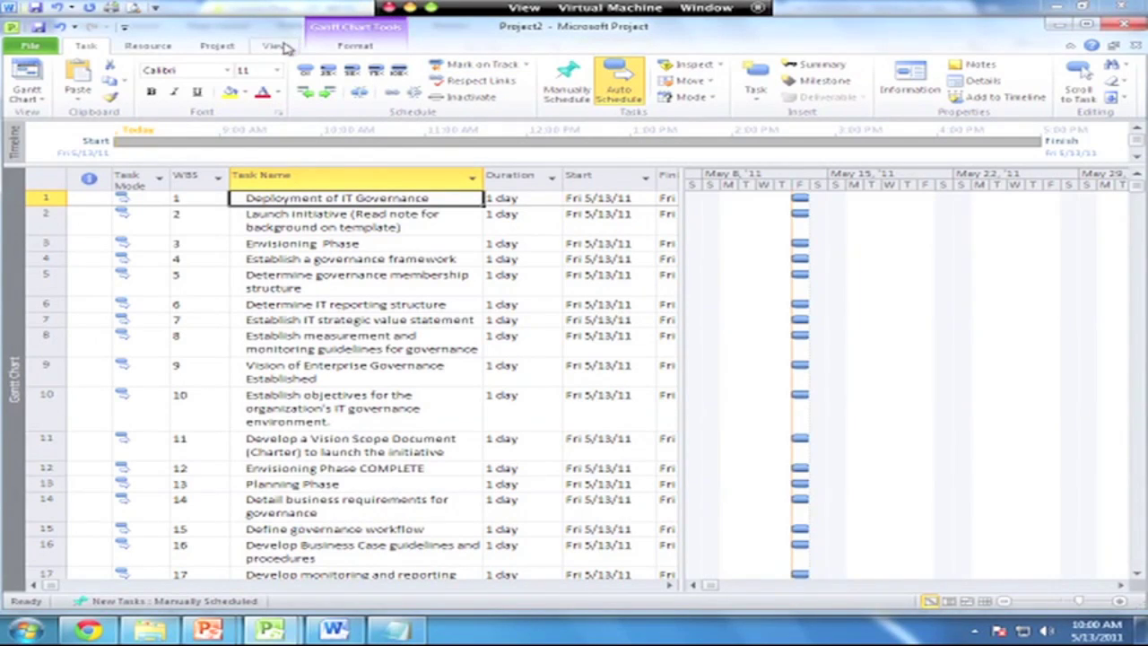
Browse the Gantt Format, View, Resource and Task ribbon tabs for outline and summary task options
{"action": "left_click", "coordinate": [355, 46]}
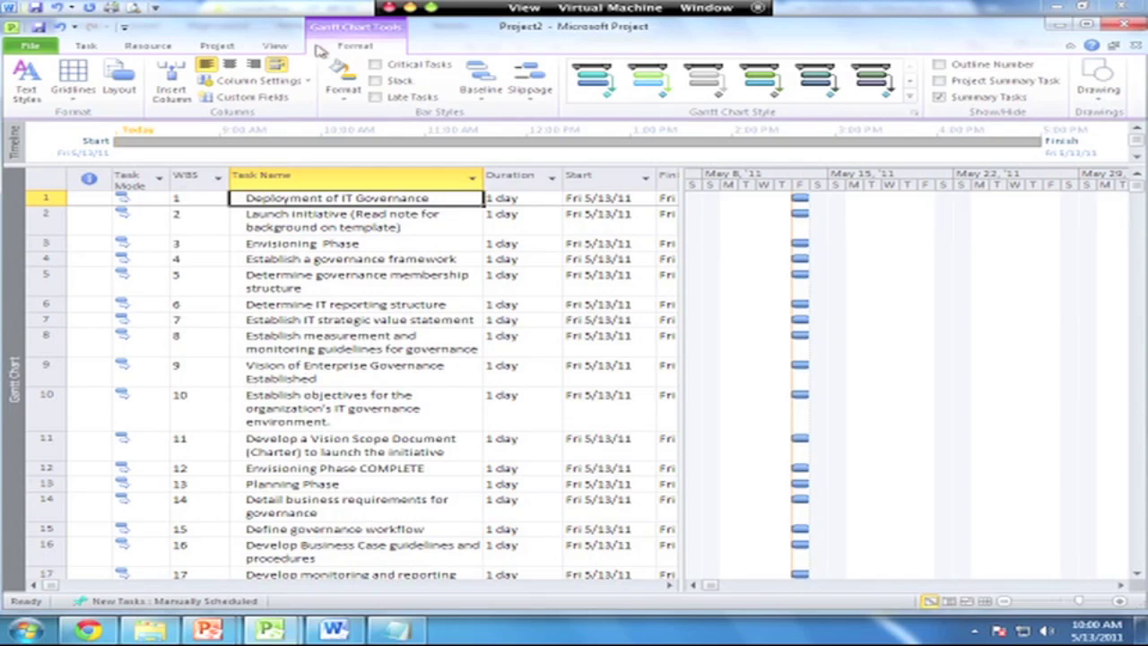
{"action": "left_click", "coordinate": [277, 47]}
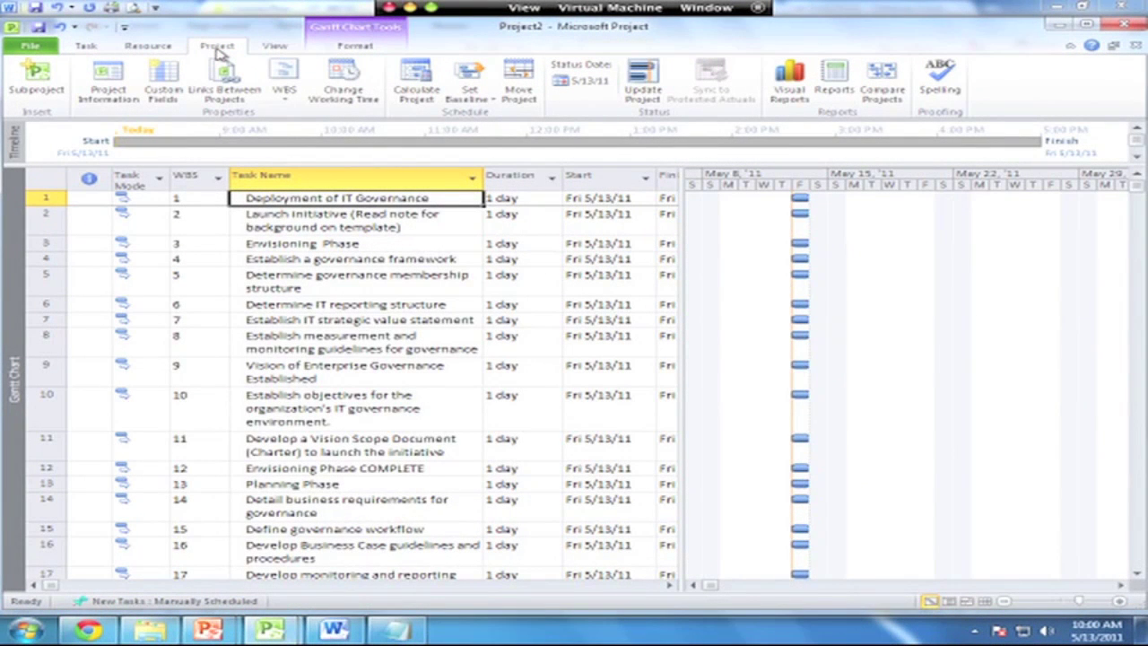
{"action": "left_click", "coordinate": [148, 46]}
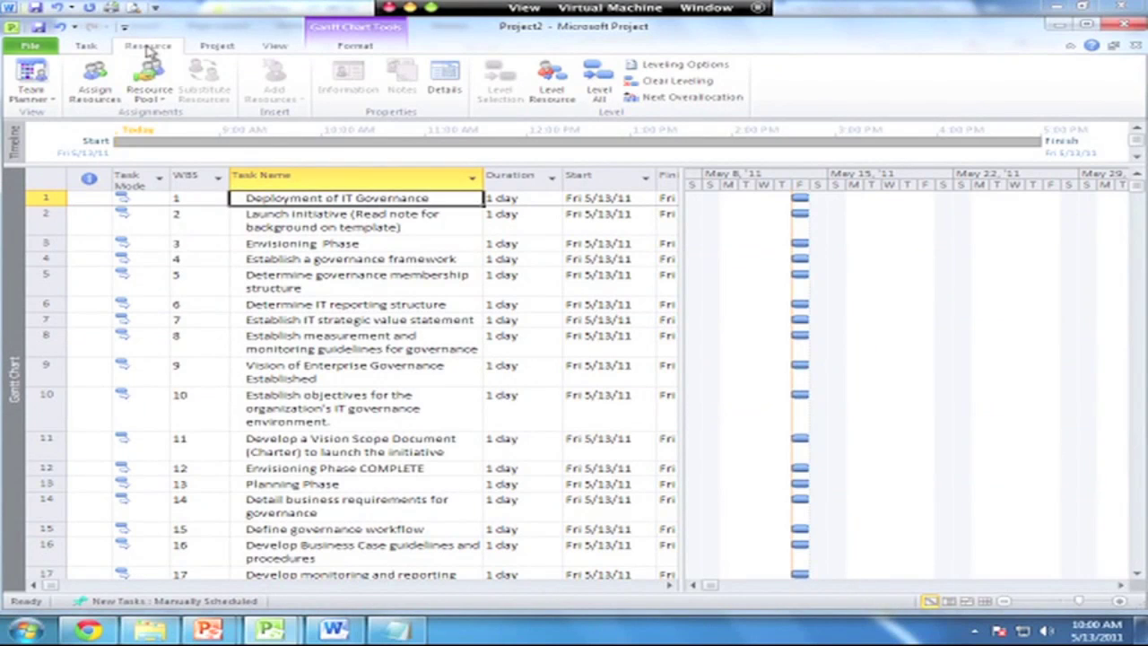
{"action": "left_click", "coordinate": [94, 47]}
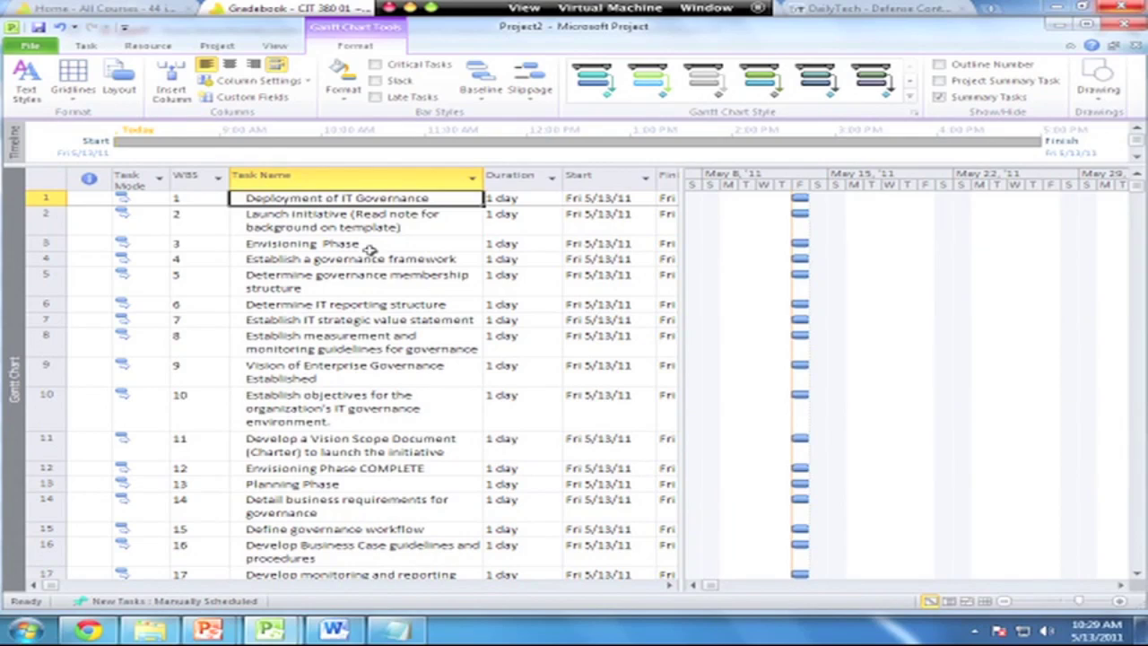
{"action": "key", "text": "alt+Tab"}
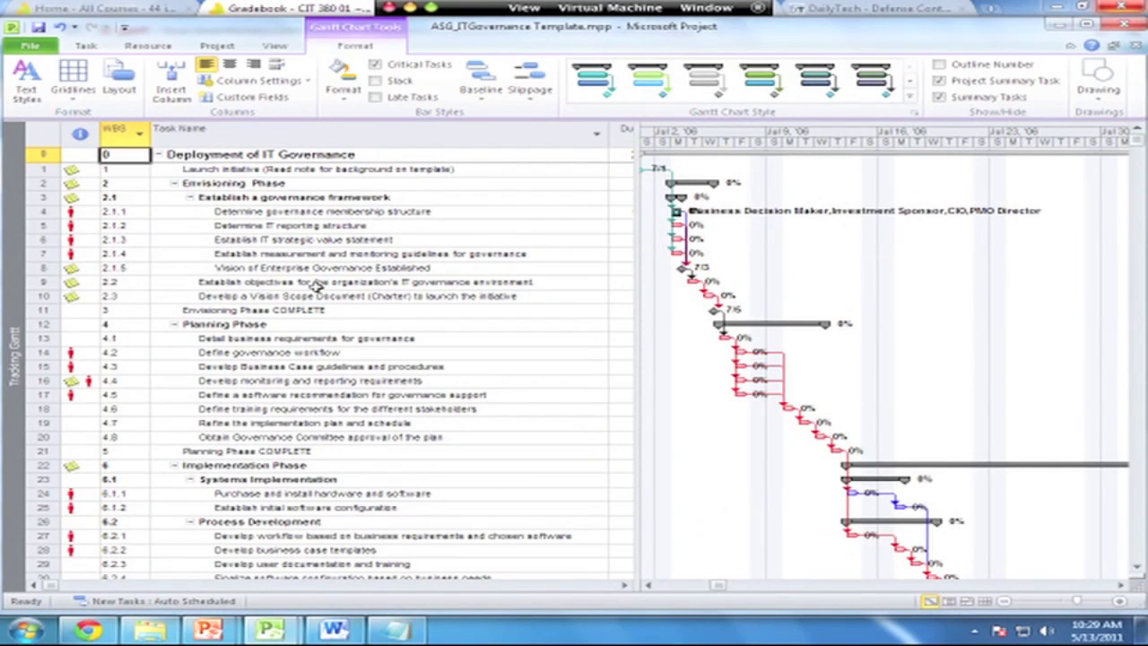
{"action": "key", "text": "alt+Tab"}
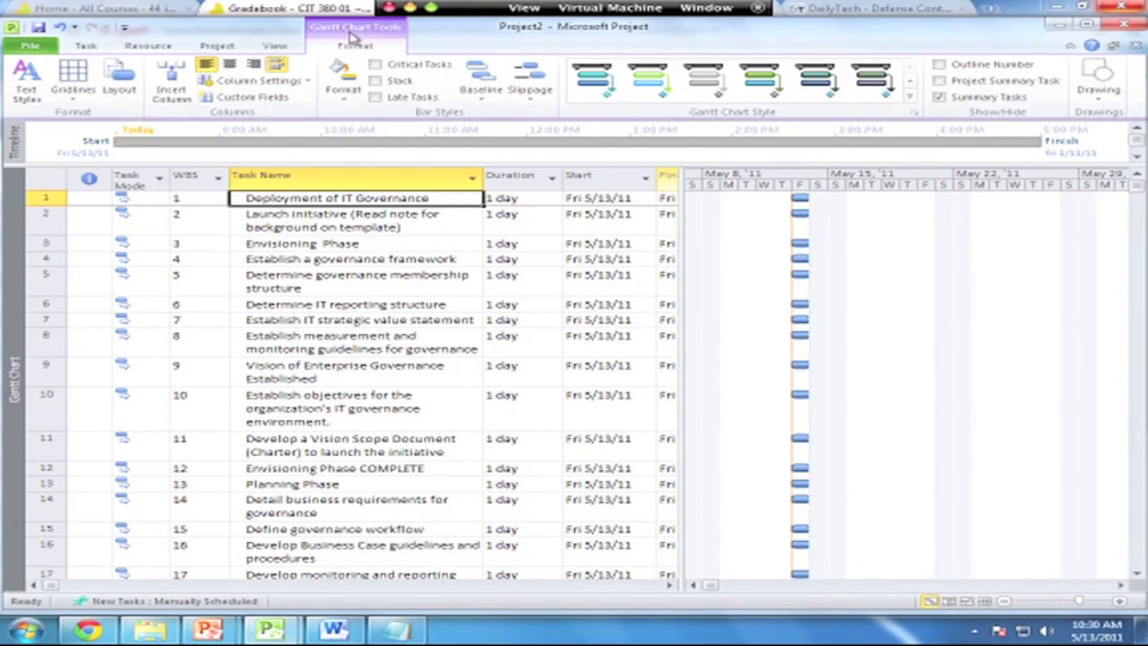
{"action": "left_click", "coordinate": [940, 80]}
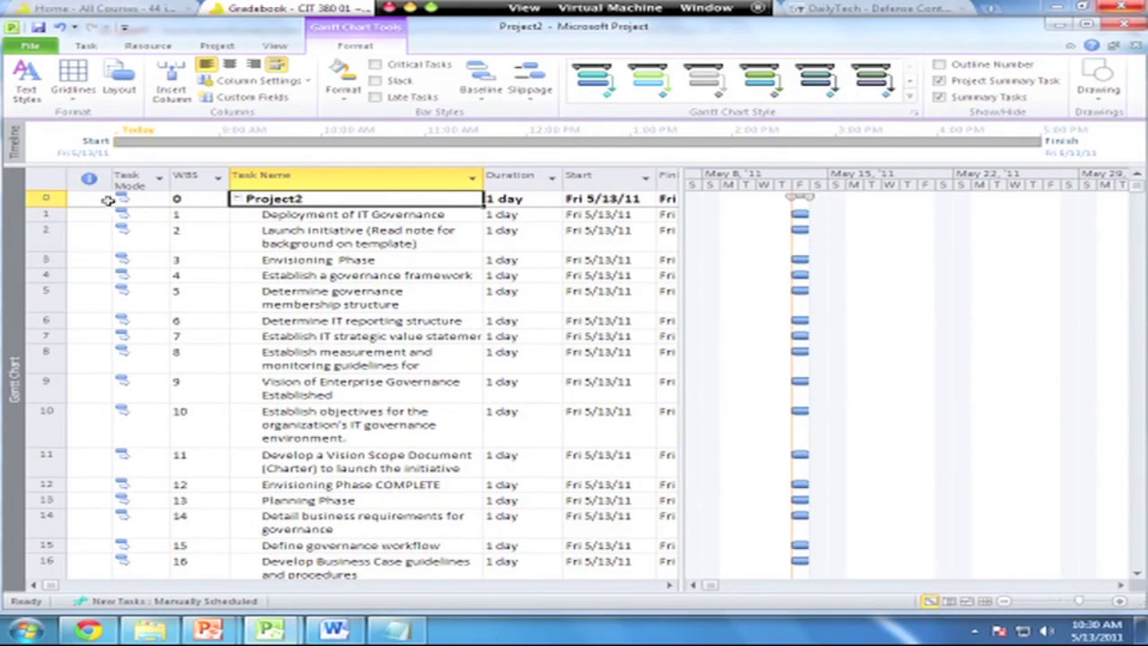
Name the row 0 project summary task 'Deployment of IT Governance' in its information dialog
{"action": "double_click", "coordinate": [313, 199]}
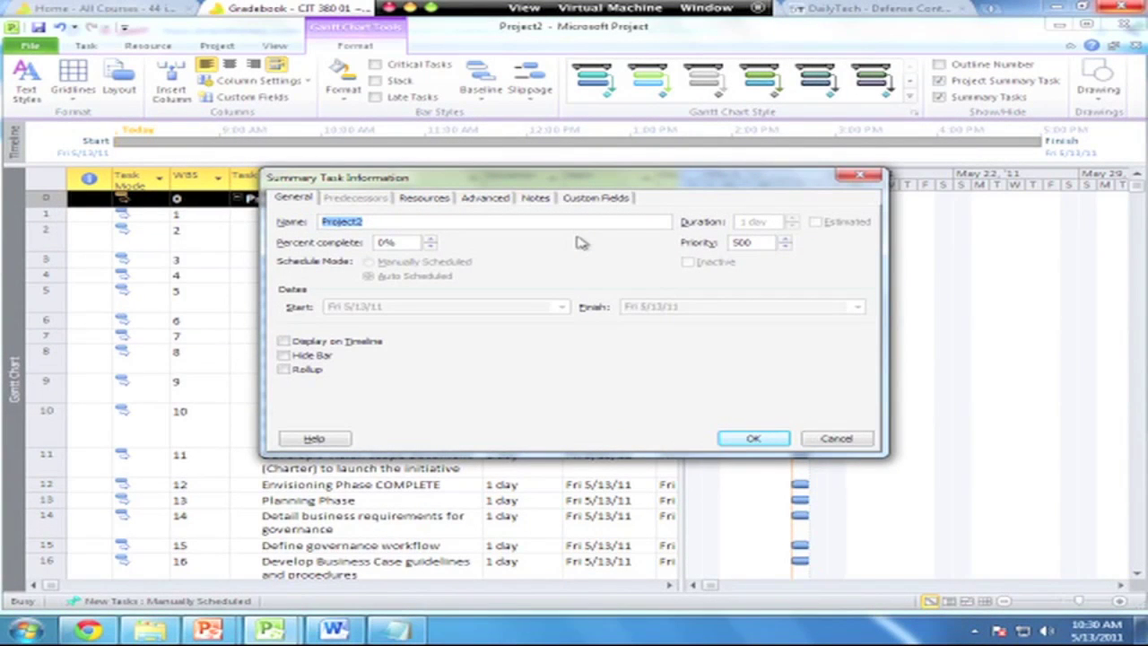
{"action": "type", "text": "Deployment of IT Governance"}
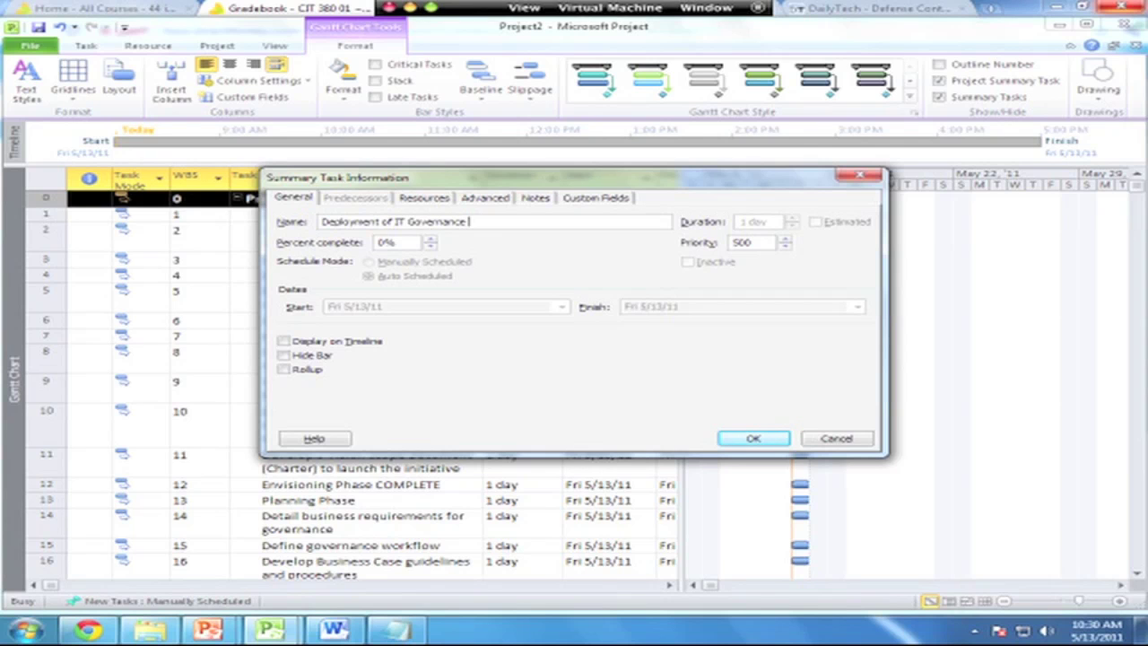
{"action": "left_click", "coordinate": [754, 439]}
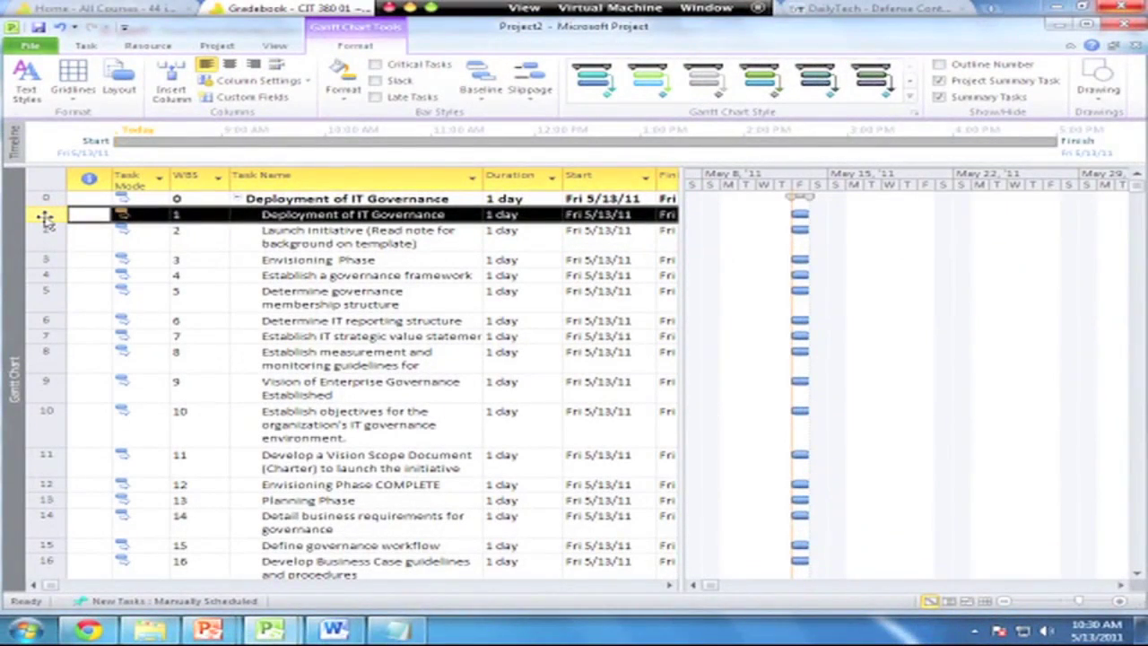
Delete the duplicate Deployment of IT Governance task in row 1, then check the template
{"action": "right_click", "coordinate": [44, 219]}
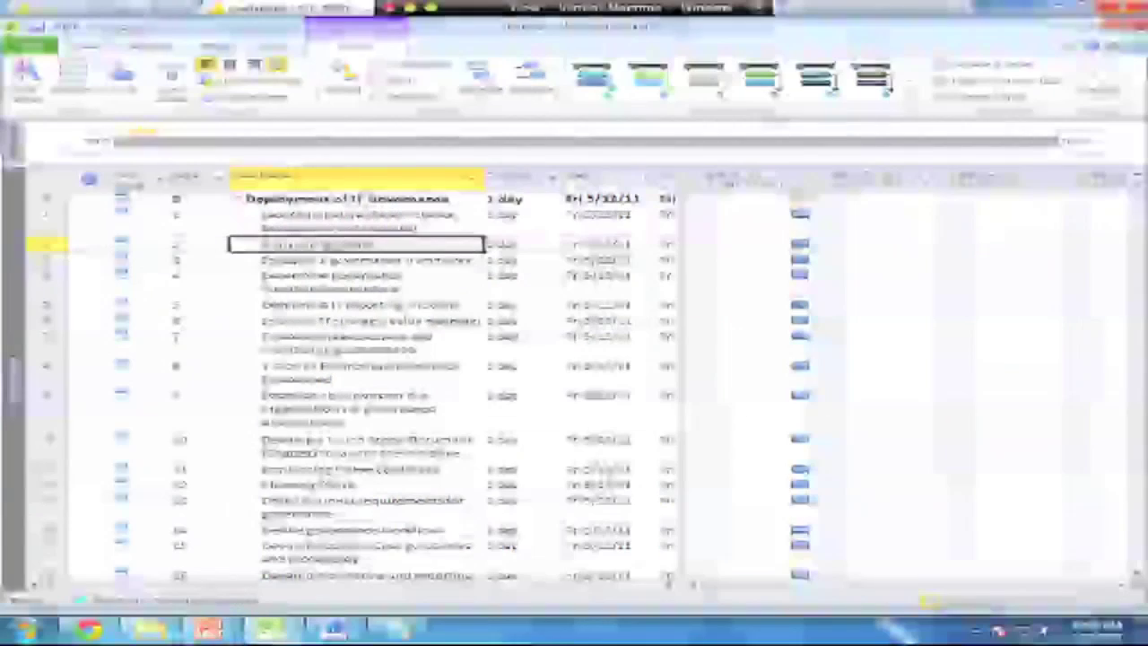
{"action": "key", "text": "alt+Tab"}
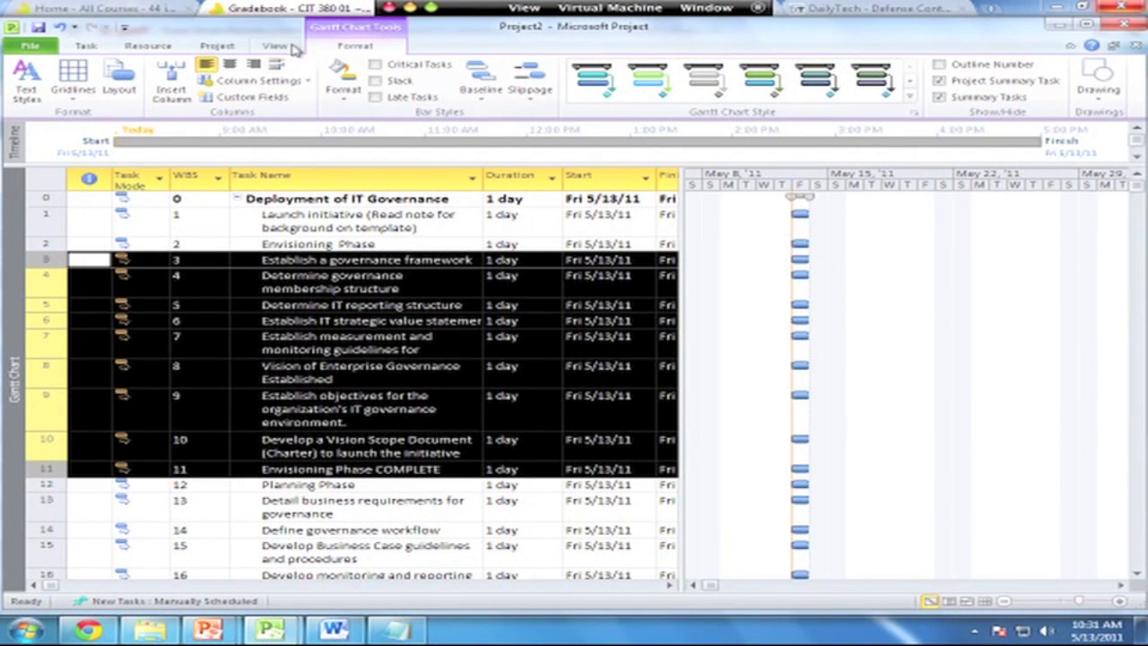
Indent tasks 3–11 under Envisioning Phase
{"action": "left_click", "coordinate": [87, 46]}
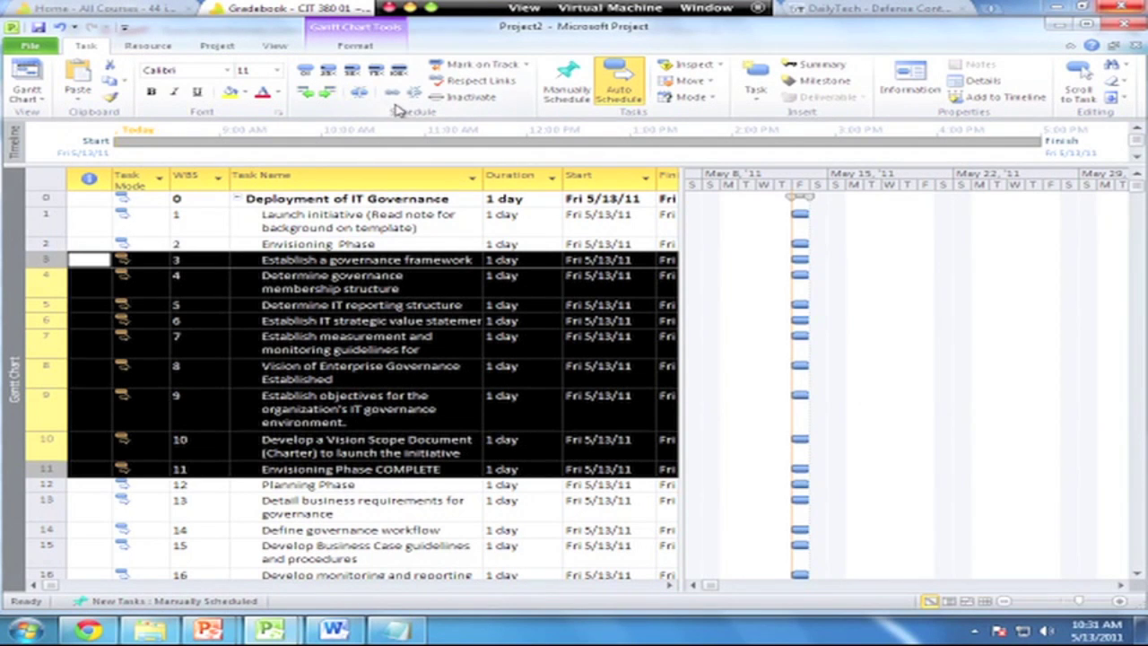
{"action": "left_click", "coordinate": [330, 93]}
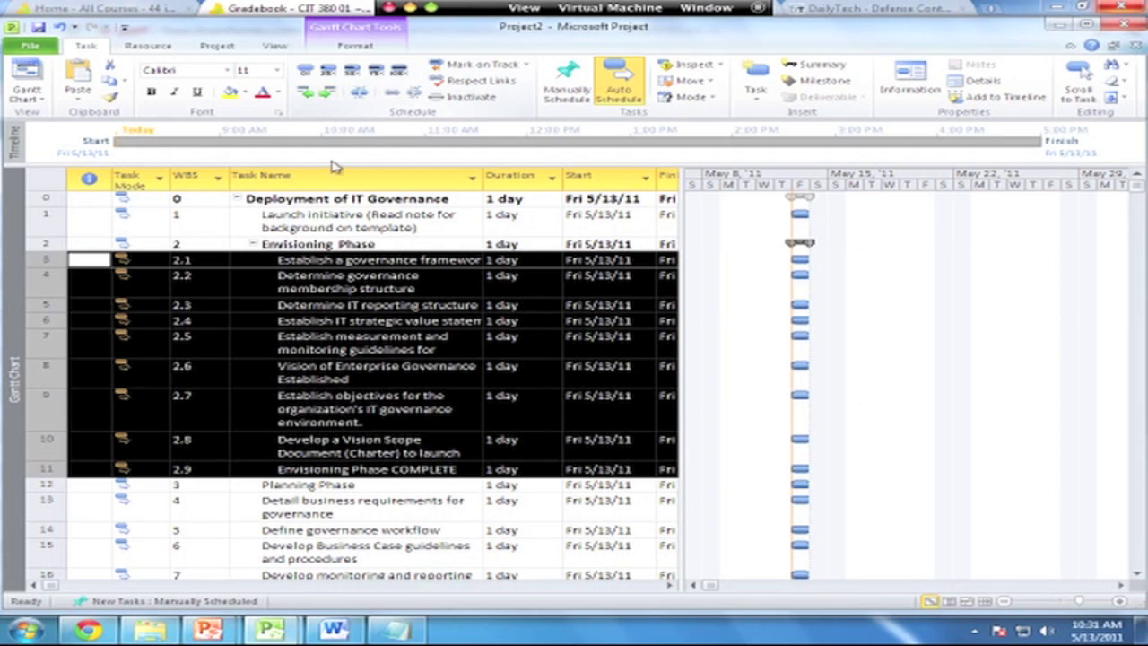
{"action": "left_click", "coordinate": [332, 288]}
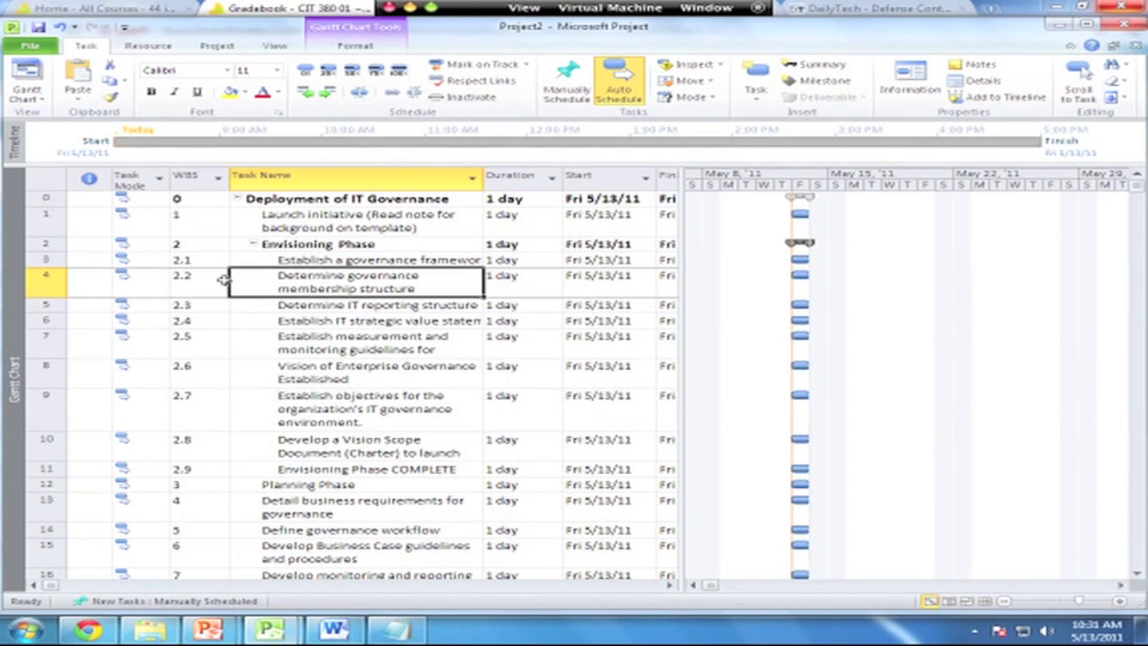
Select Determine governance membership structure and the next task, then view the ASG_ITGovernance template
{"action": "left_click", "coordinate": [46, 279]}
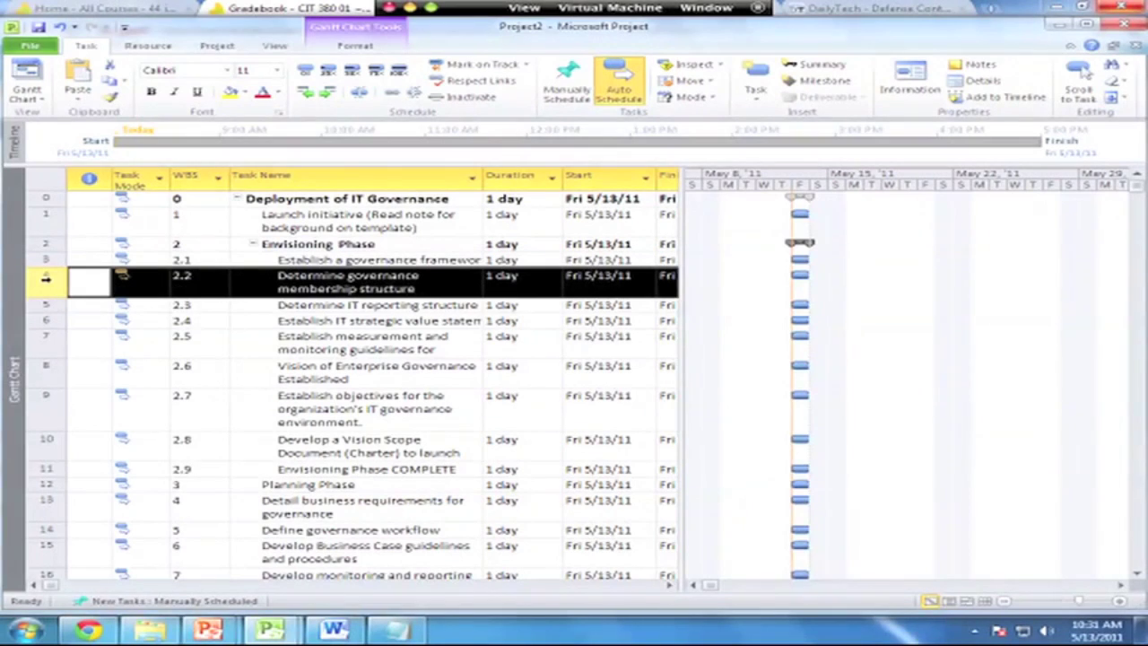
{"action": "left_click_drag", "start_coordinate": [44, 292], "coordinate": [54, 300]}
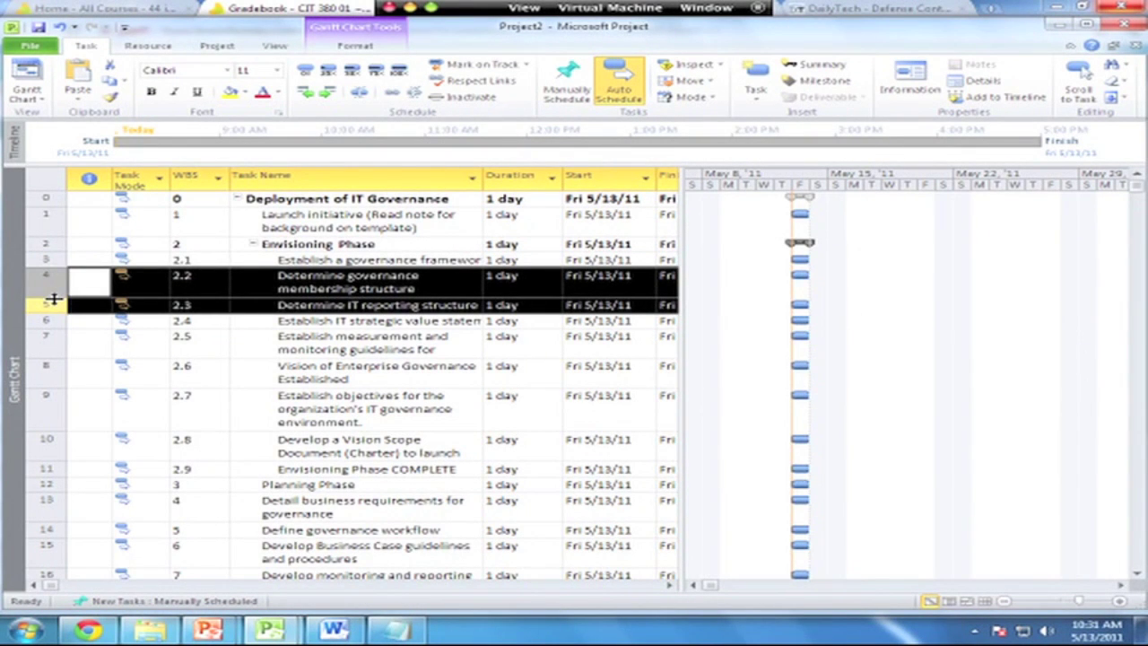
{"action": "key", "text": "alt+Tab"}
{"action": "key", "text": "alt+Tab"}
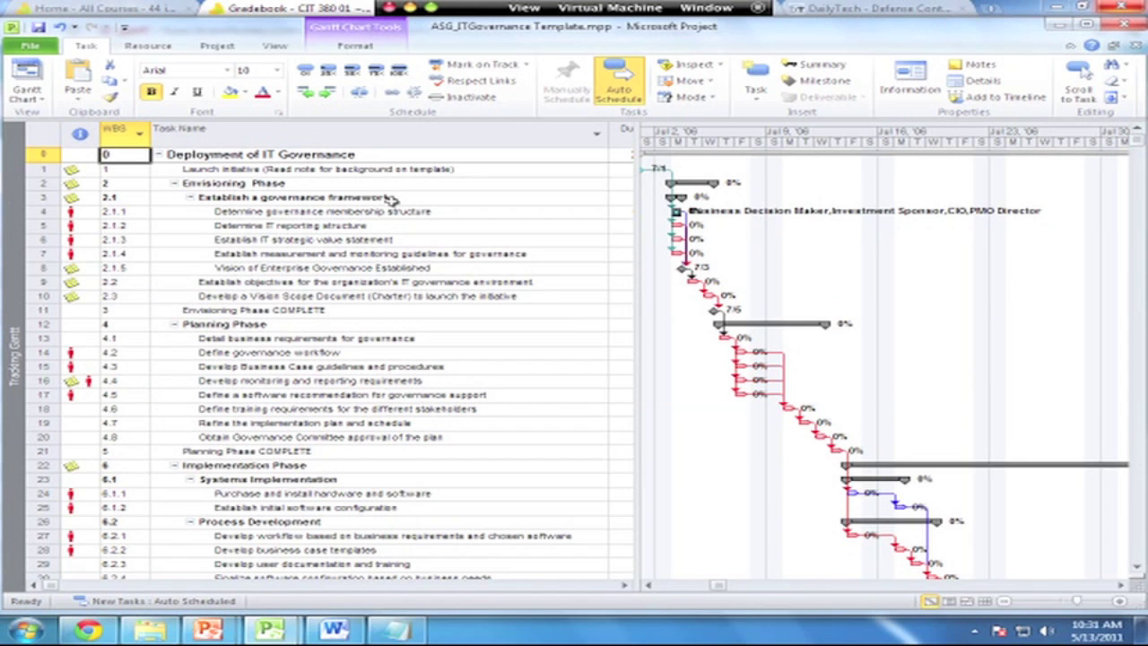
Indent the five governance tasks under Establish a governance framework as WBS 2.1.1–2.1.5
{"action": "key", "text": "alt+Tab"}
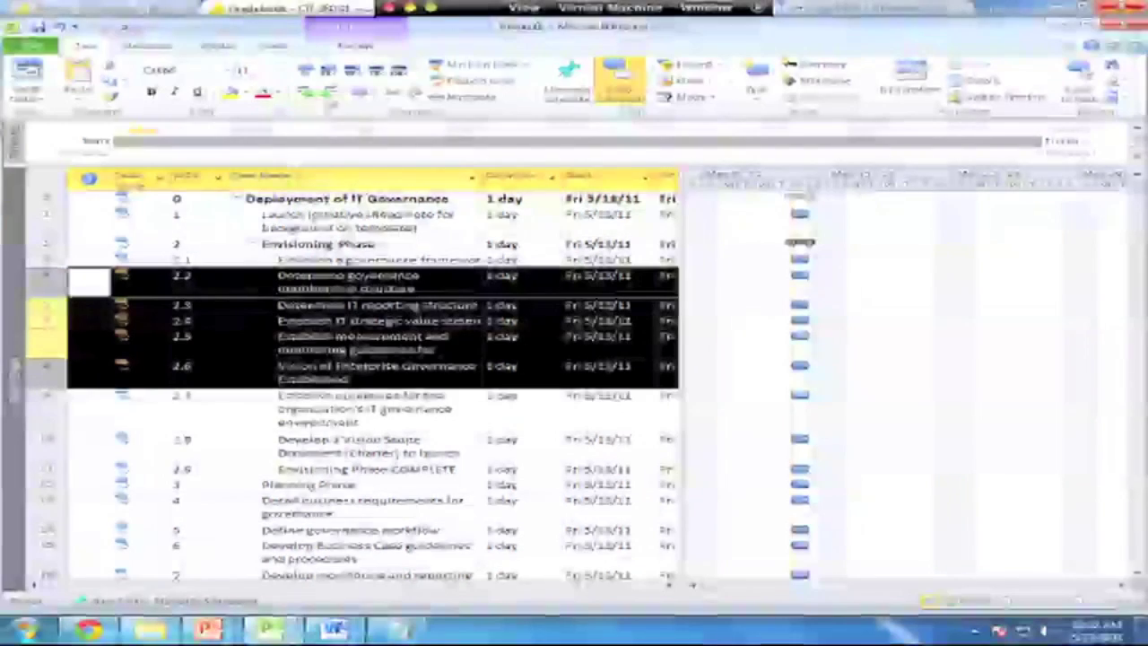
{"action": "left_click", "coordinate": [334, 94]}
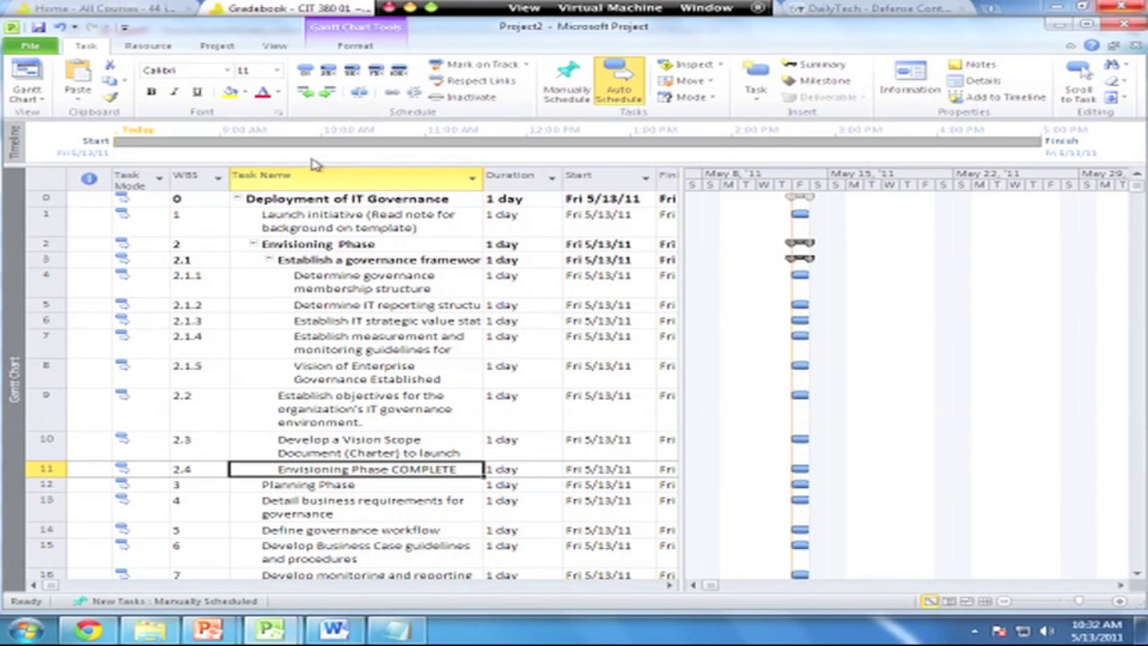
{"action": "left_click", "coordinate": [46, 469]}
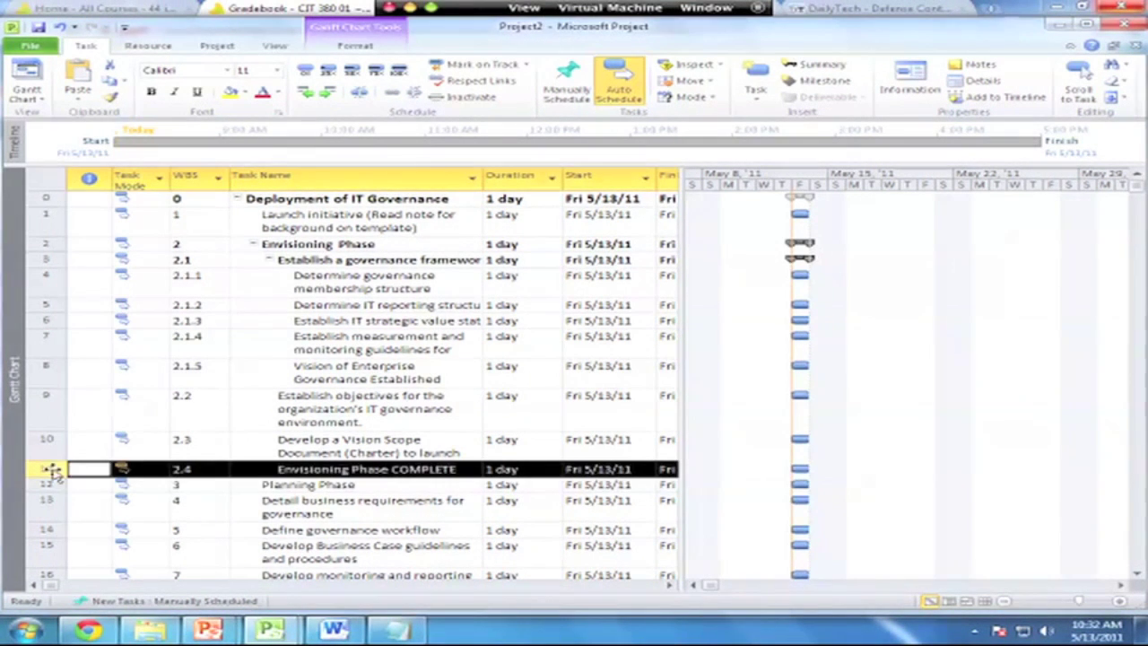
Set Envisioning Phase COMPLETE's duration to 0 days, making it a milestone on 5/13
{"action": "left_click", "coordinate": [815, 84]}
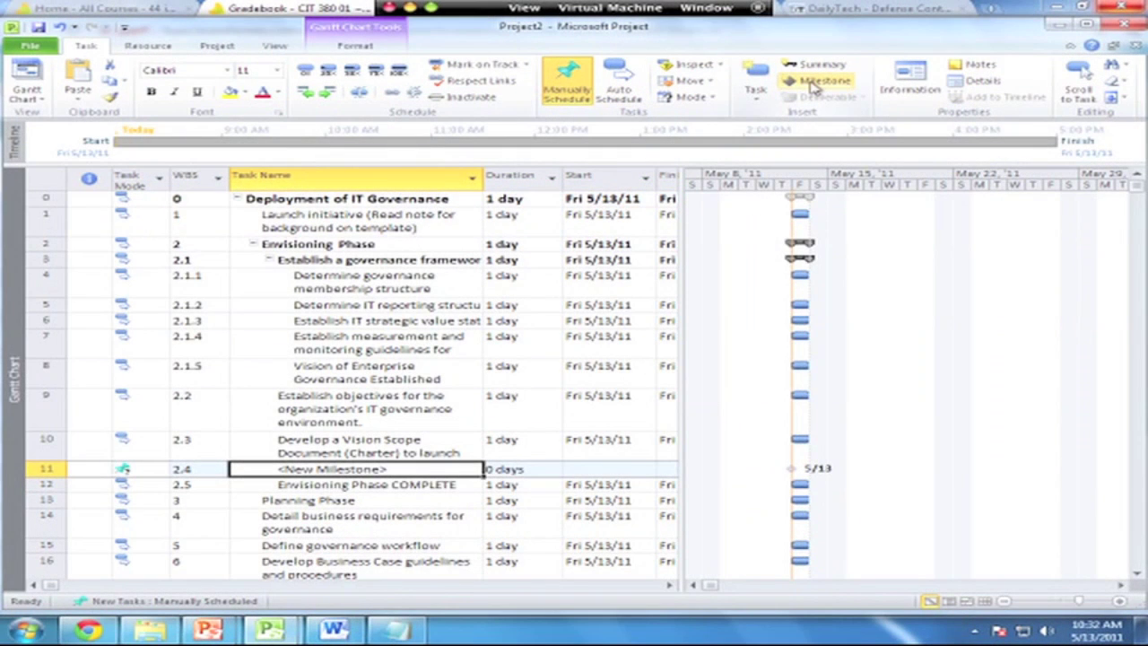
{"action": "key", "text": "ctrl+z"}
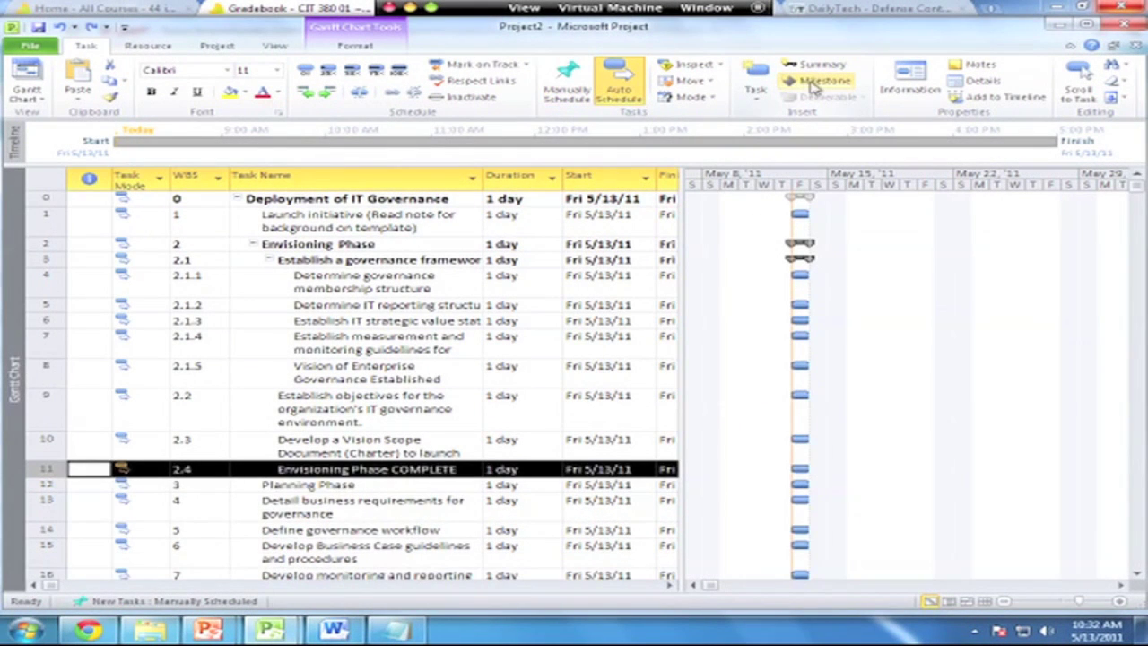
{"action": "left_click", "coordinate": [505, 471]}
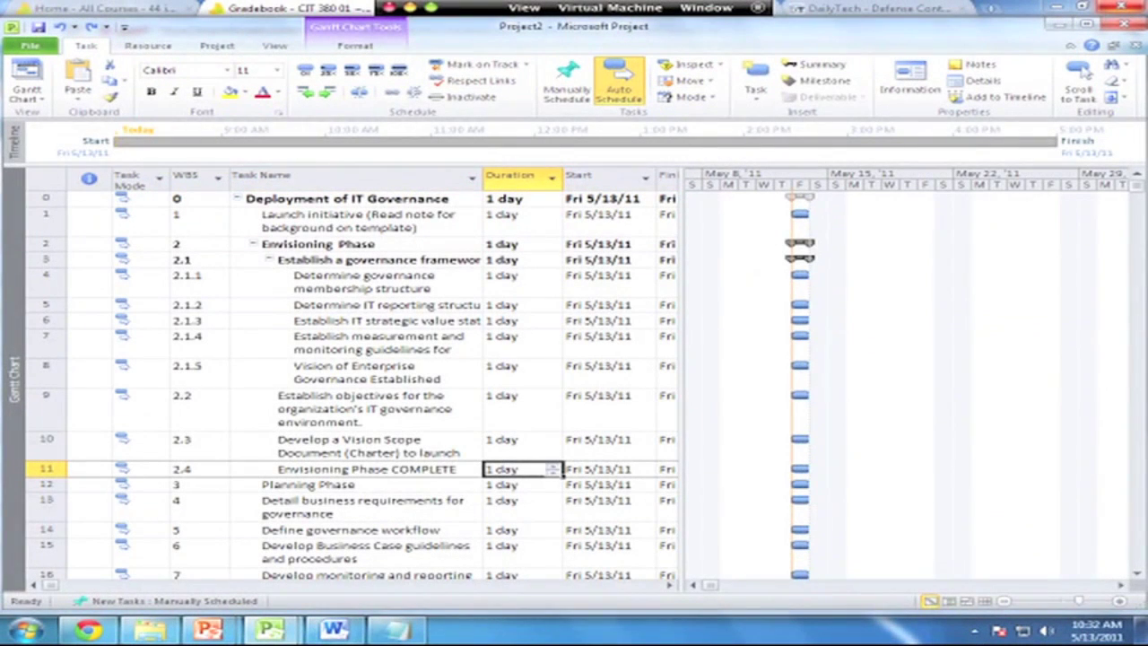
{"action": "left_click", "coordinate": [553, 472]}
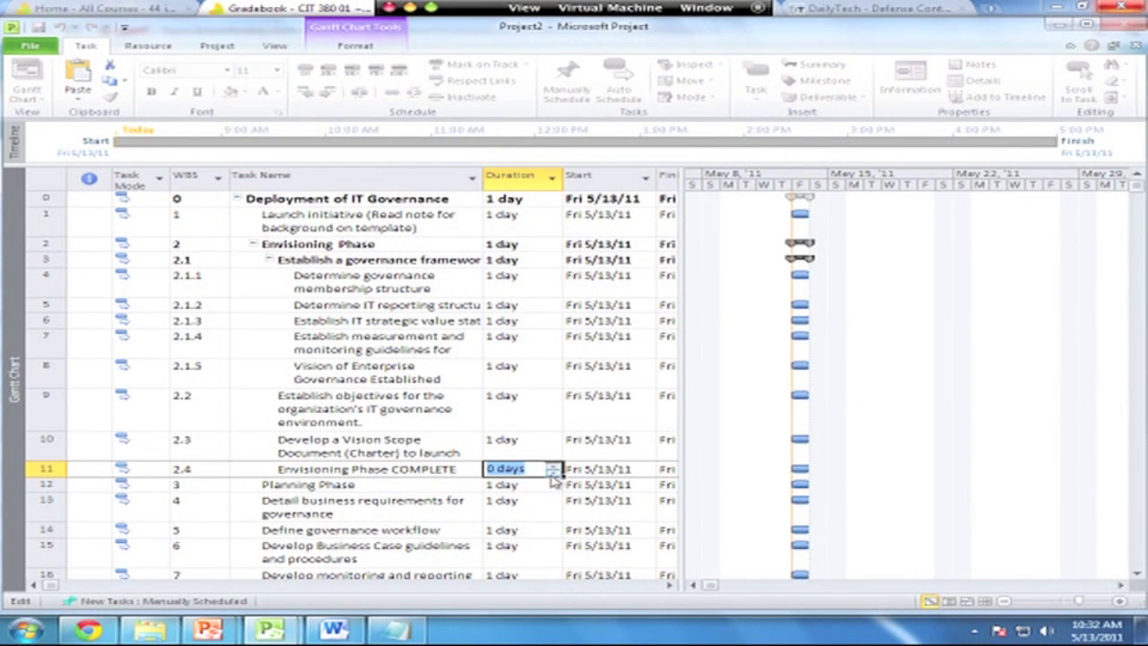
{"action": "left_click", "coordinate": [553, 482]}
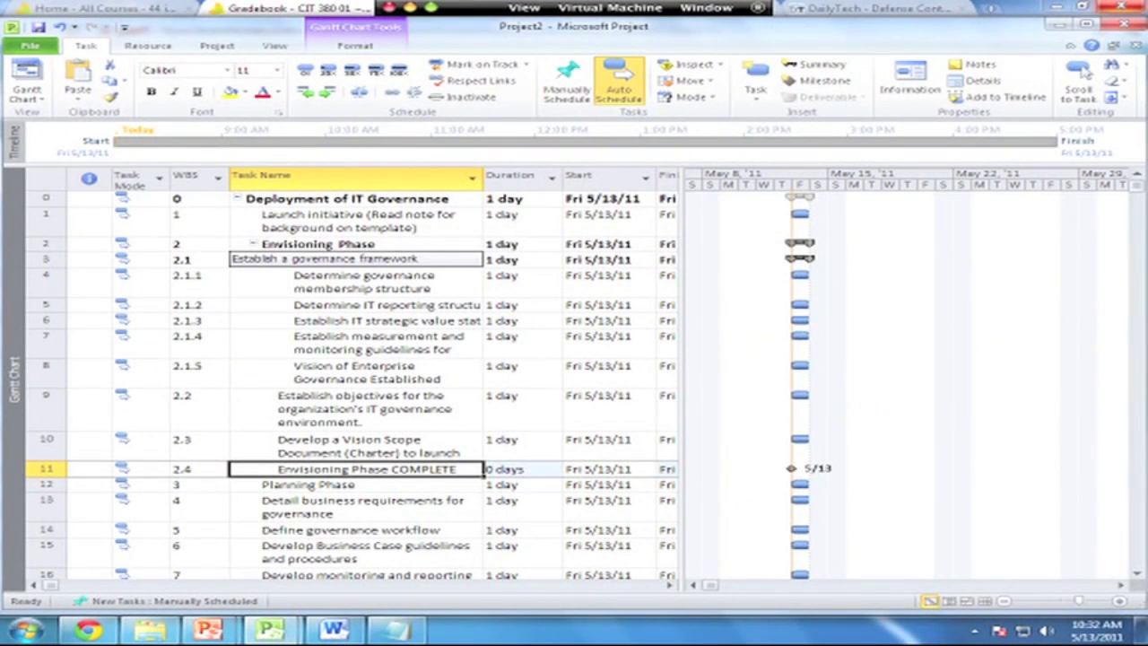
Check the nested WBS codes from 2.1 down through 2.1.5
{"action": "left_click", "coordinate": [194, 261]}
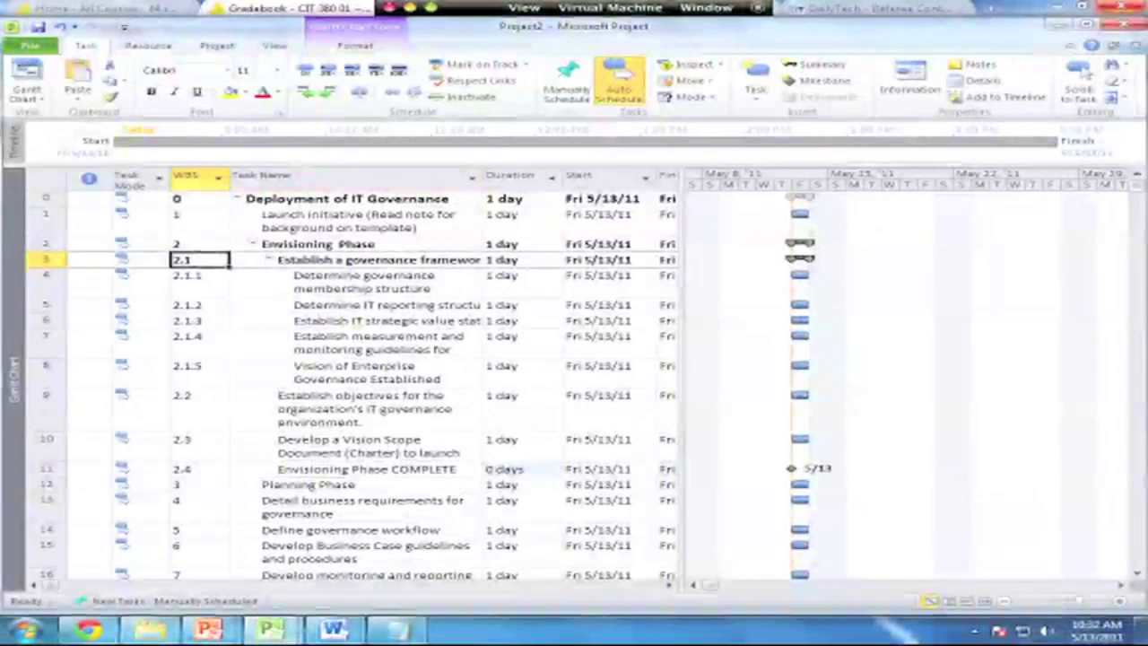
{"action": "left_click", "coordinate": [201, 279]}
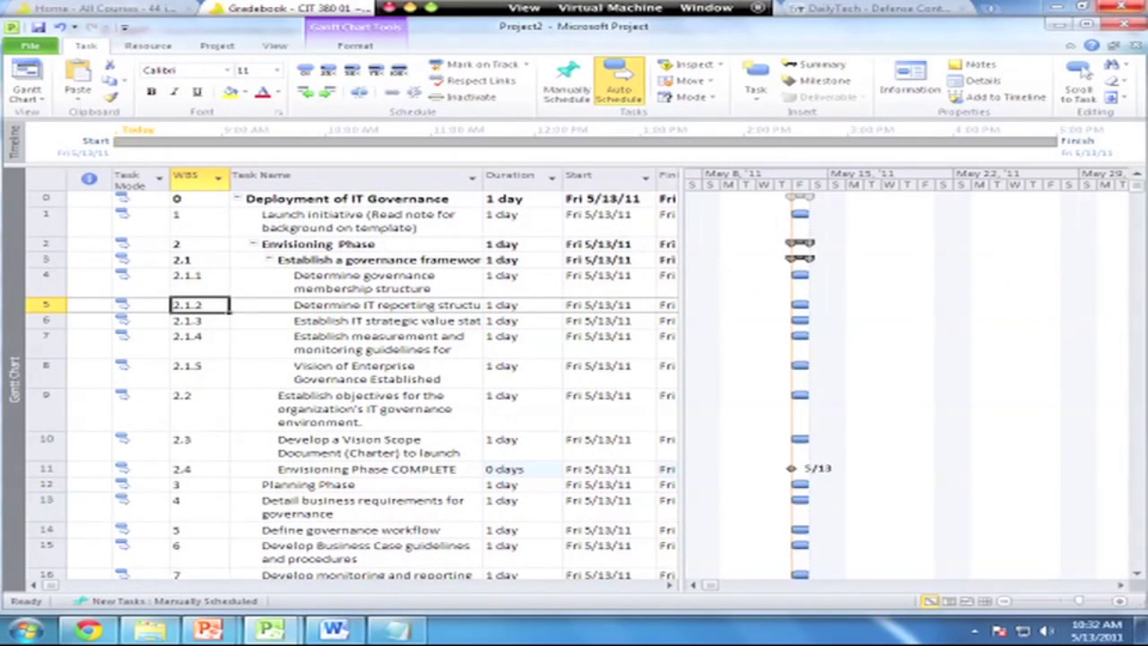
{"action": "left_click", "coordinate": [220, 321]}
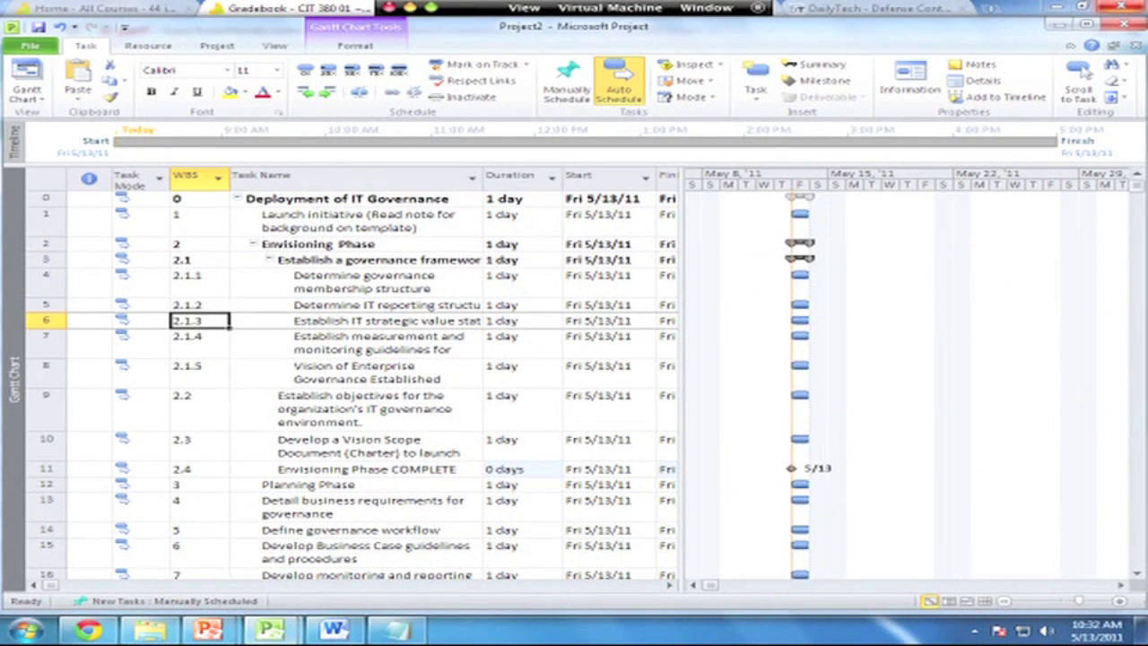
{"action": "left_click", "coordinate": [216, 344]}
{"action": "left_click", "coordinate": [216, 367]}
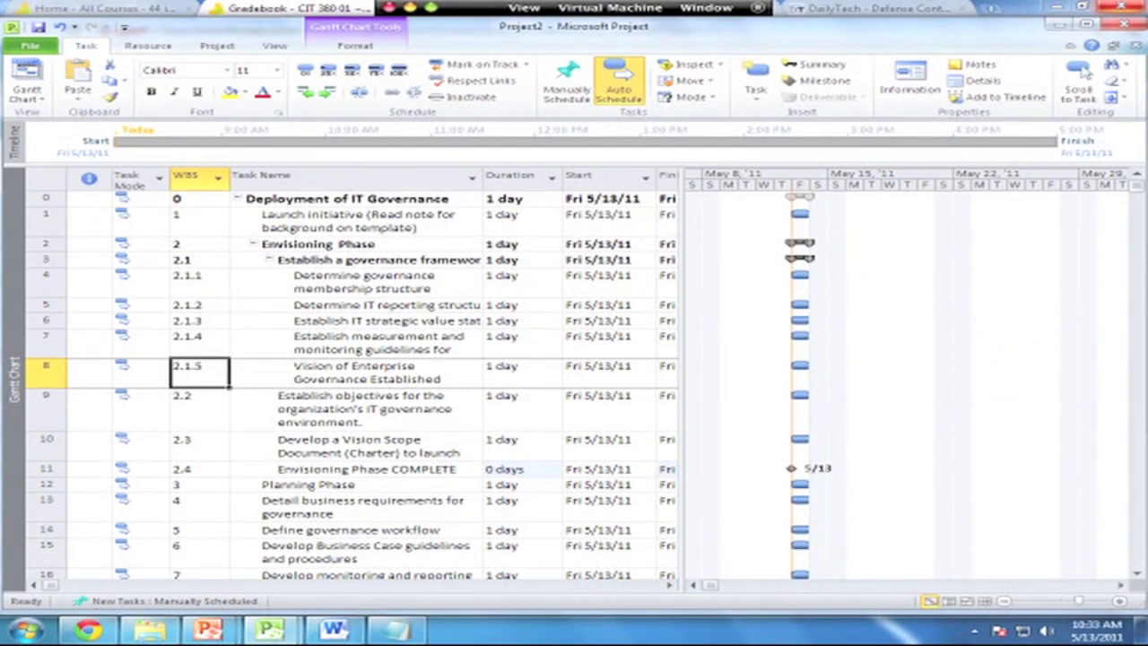